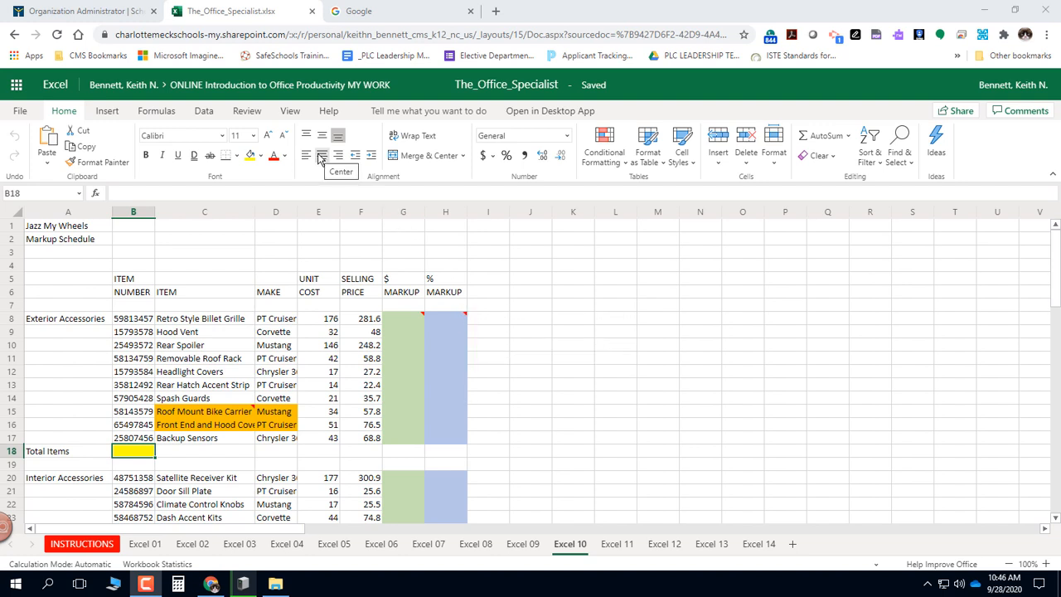
Show all of the worksheet's comments and read the instruction attached to cell G8.
{"action": "left_click", "coordinate": [290, 111]}
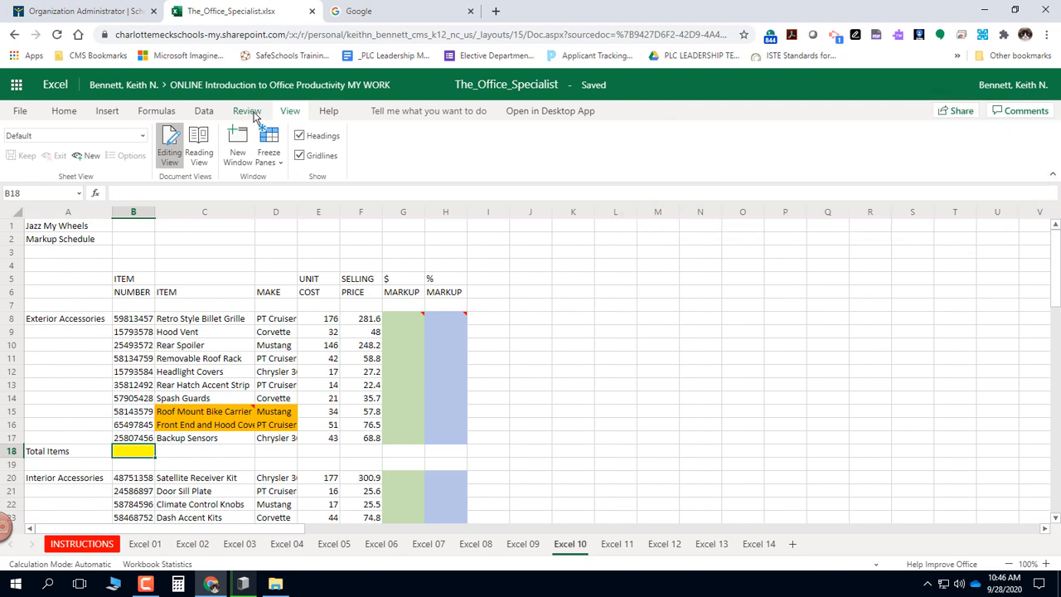
{"action": "left_click", "coordinate": [248, 111]}
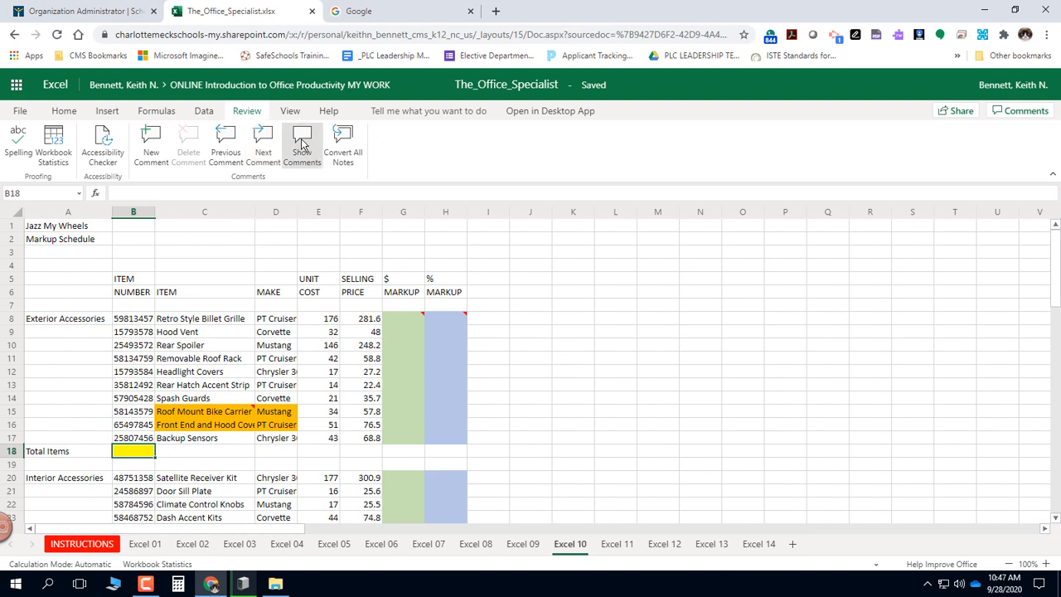
{"action": "mouse_move", "coordinate": [425, 323]}
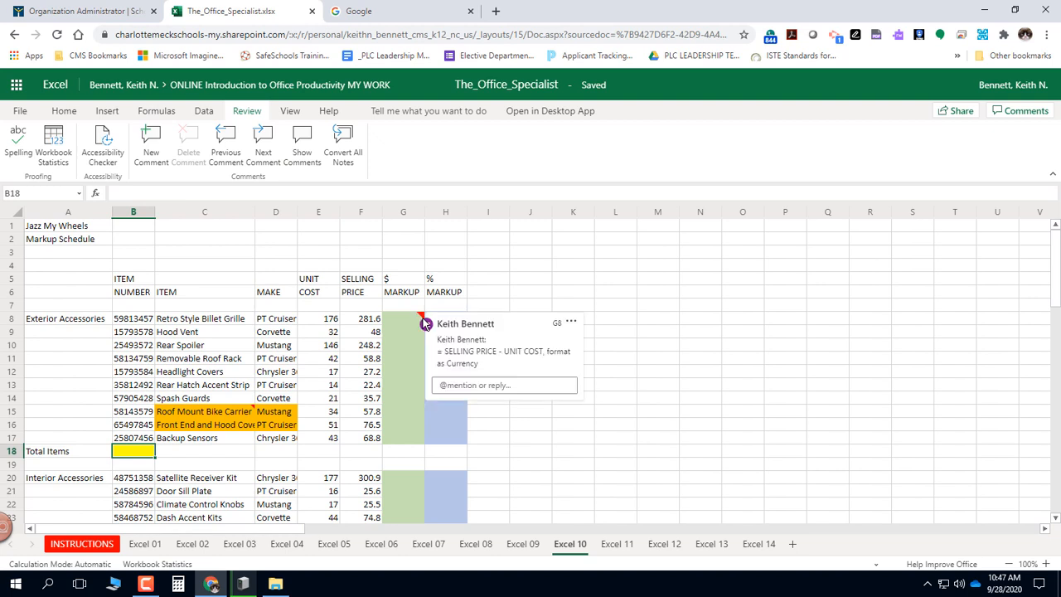
{"action": "left_click", "coordinate": [303, 141]}
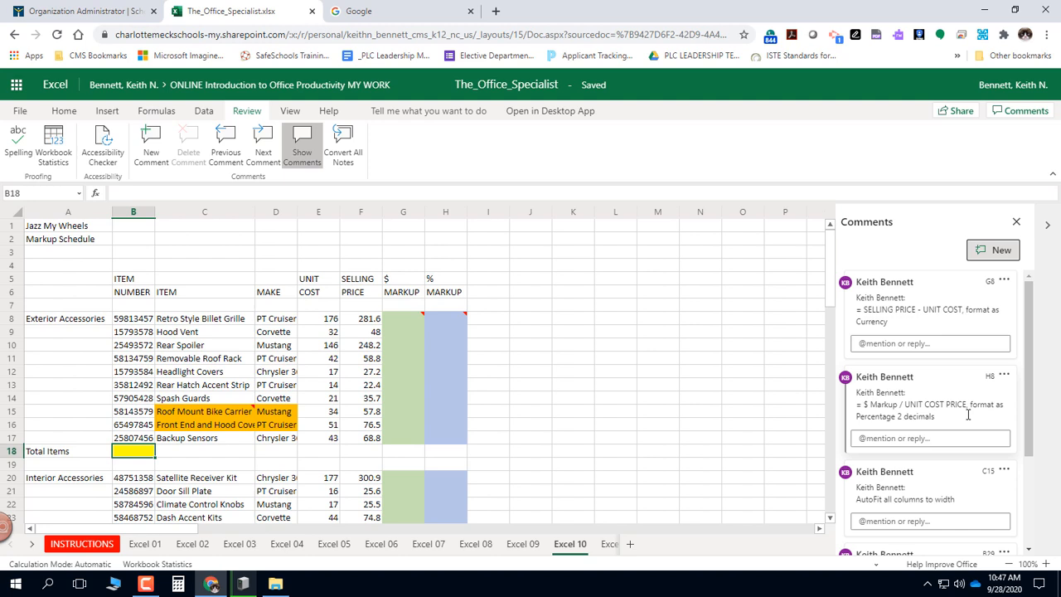
{"action": "left_click", "coordinate": [931, 291]}
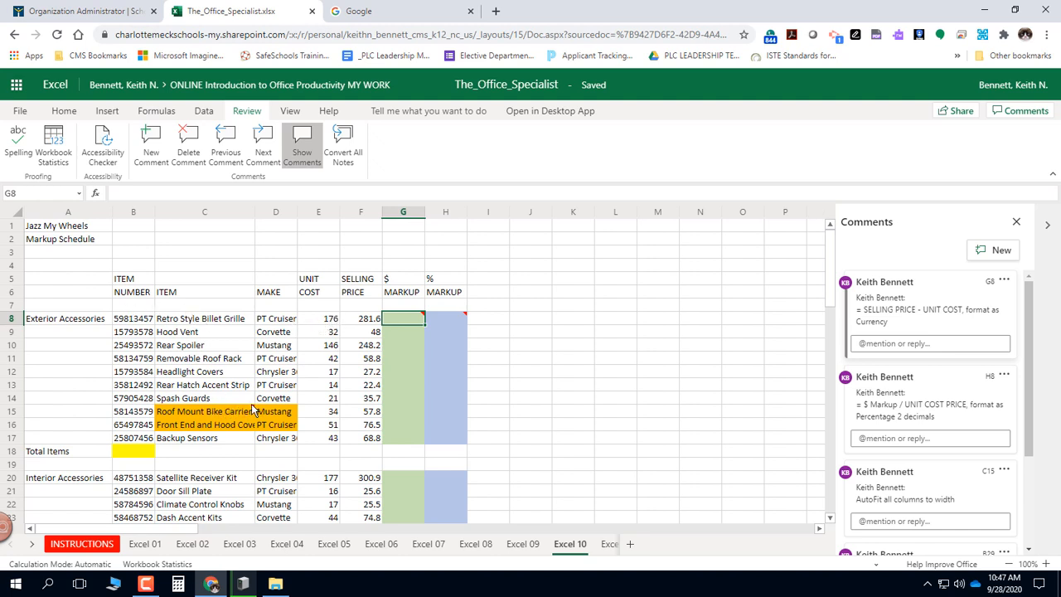
AutoFit the width of all columns in the Excel 10 sheet and check the item rows.
{"action": "mouse_move", "coordinate": [252, 410]}
{"action": "left_click", "coordinate": [15, 215]}
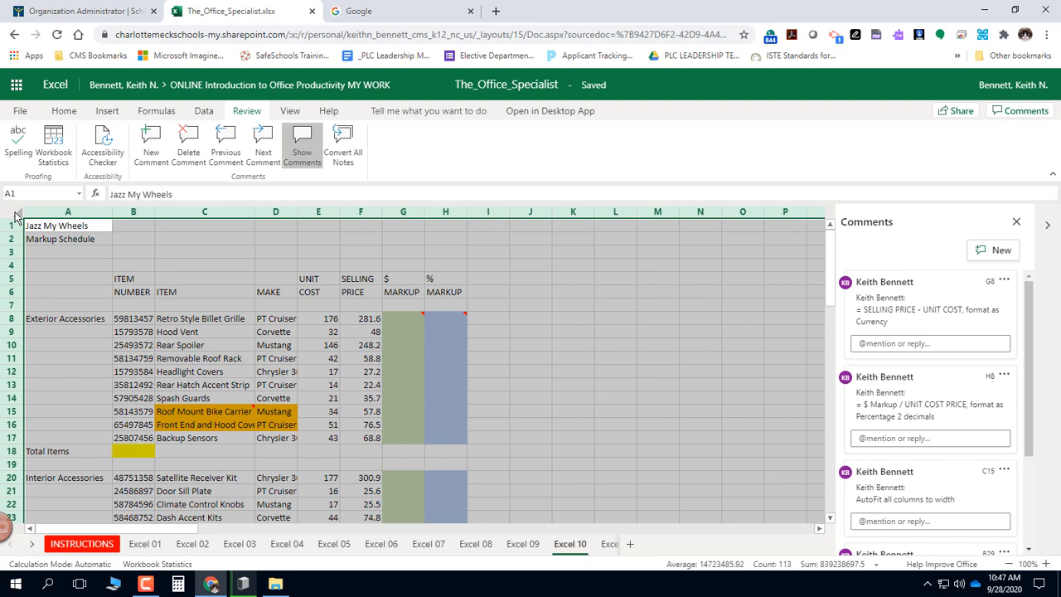
{"action": "double_click", "coordinate": [256, 211]}
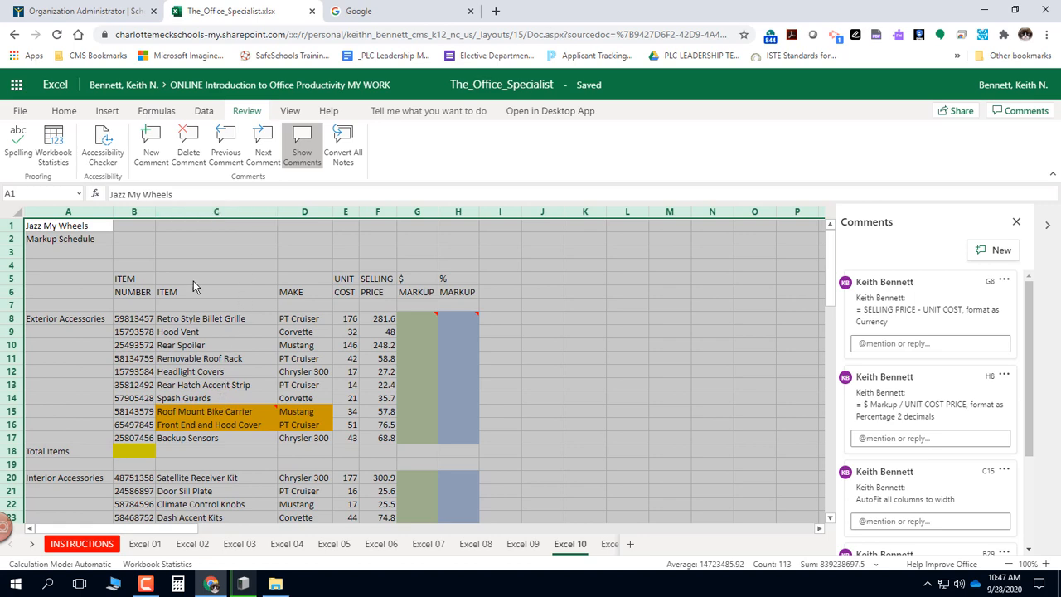
{"action": "scroll", "coordinate": [247, 300], "scroll_direction": "down", "scroll_amount": 3}
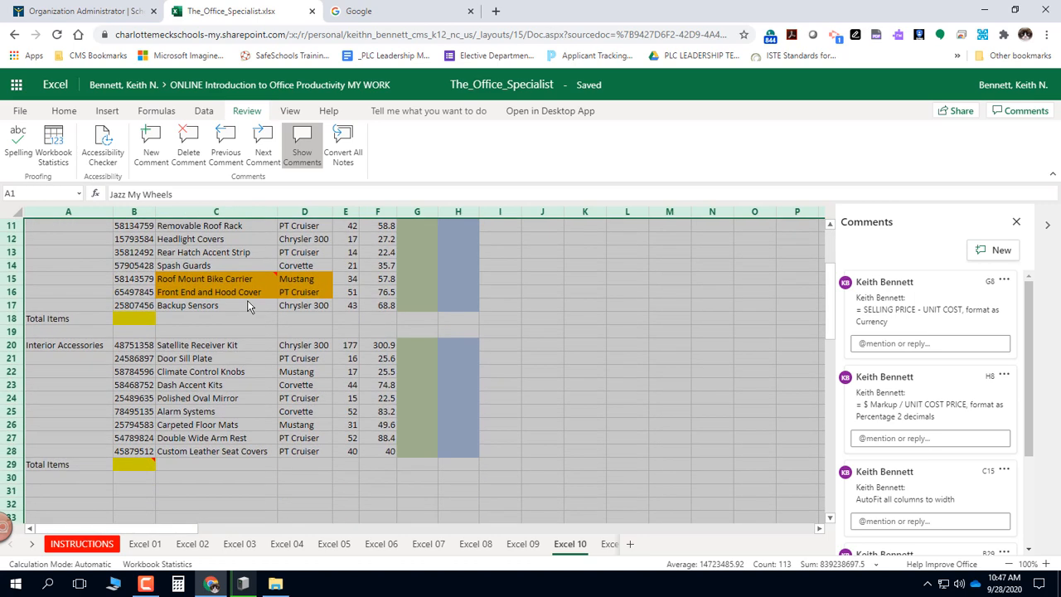
{"action": "scroll", "coordinate": [181, 362], "scroll_direction": "up", "scroll_amount": 3}
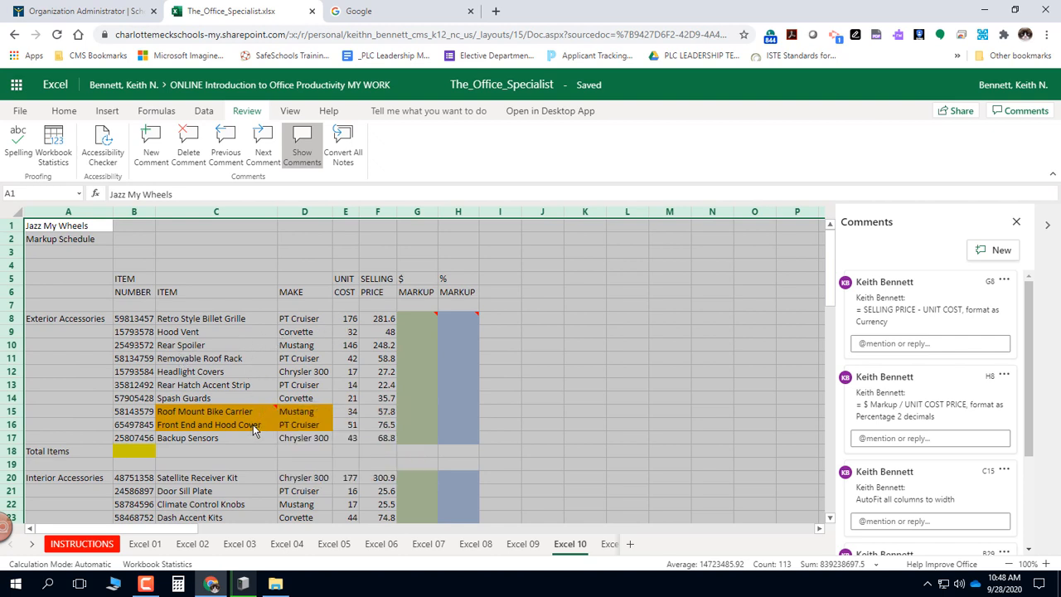
{"action": "left_click", "coordinate": [261, 248]}
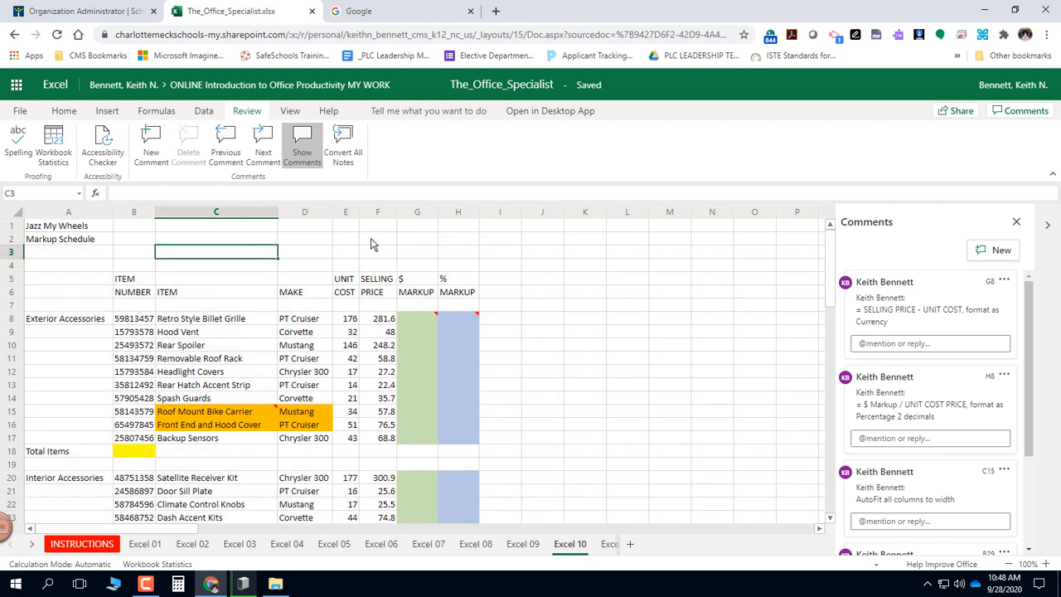
Format the unit cost and selling price values of all exterior and interior accessories as Currency.
{"action": "left_click", "coordinate": [349, 322]}
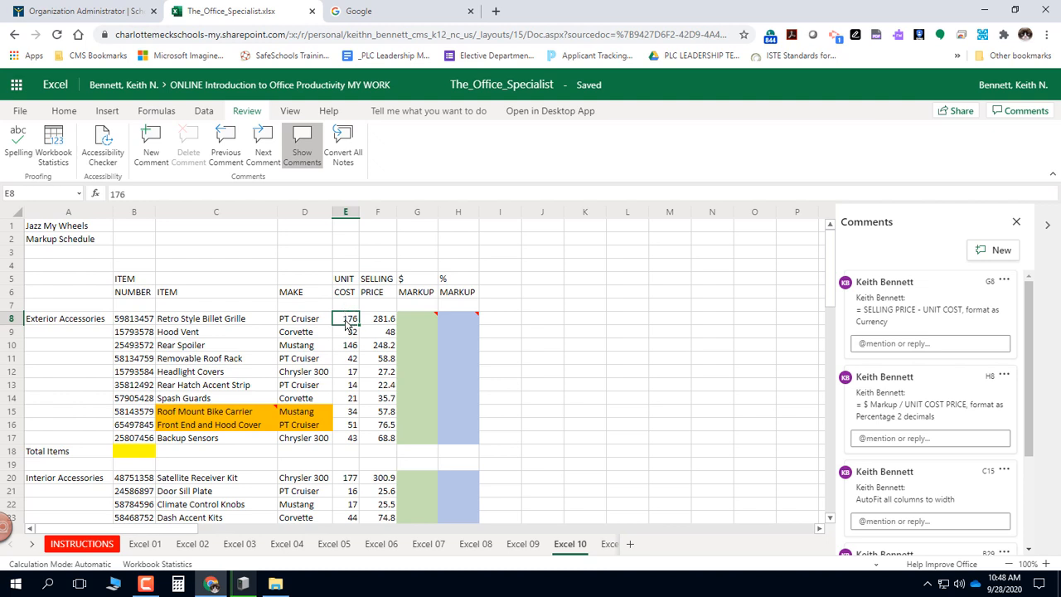
{"action": "left_click_drag", "start_coordinate": [348, 325], "coordinate": [371, 348]}
{"action": "scroll", "coordinate": [372, 348], "scroll_direction": "up", "scroll_amount": 6}
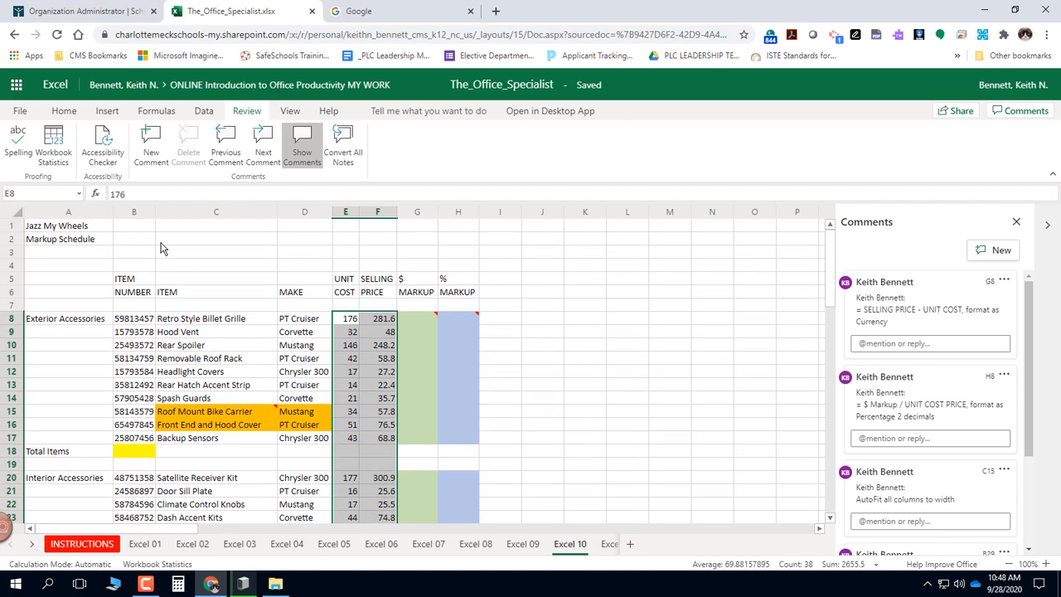
{"action": "left_click", "coordinate": [69, 111]}
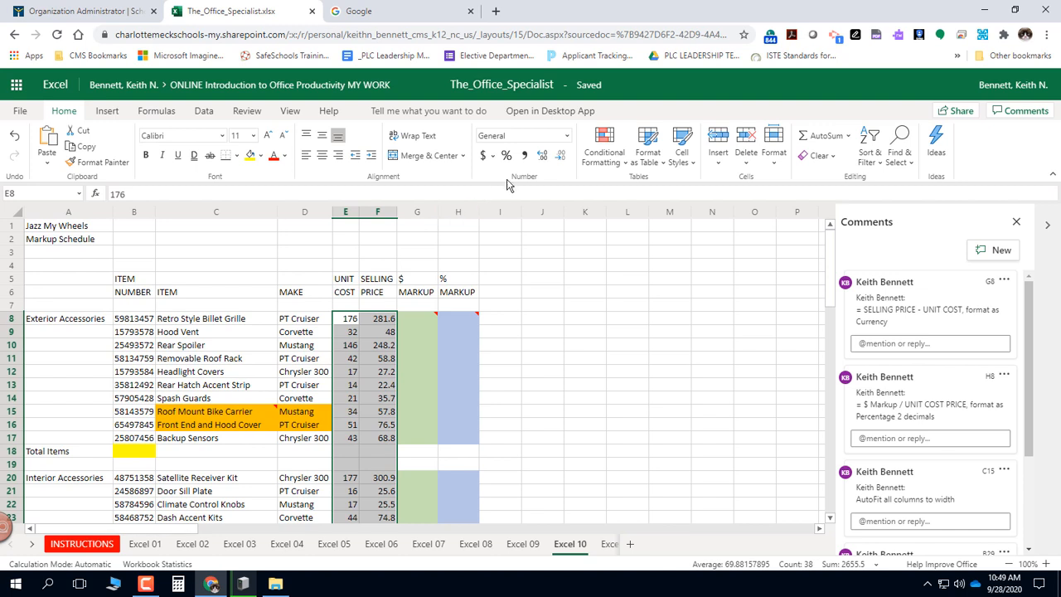
{"action": "left_click", "coordinate": [568, 136]}
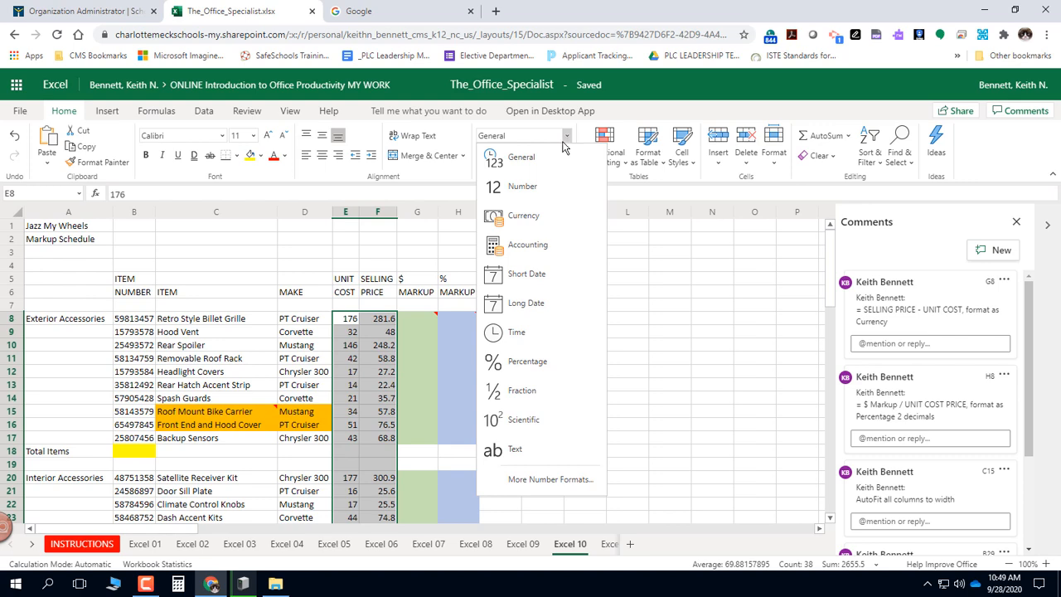
{"action": "left_click", "coordinate": [524, 216]}
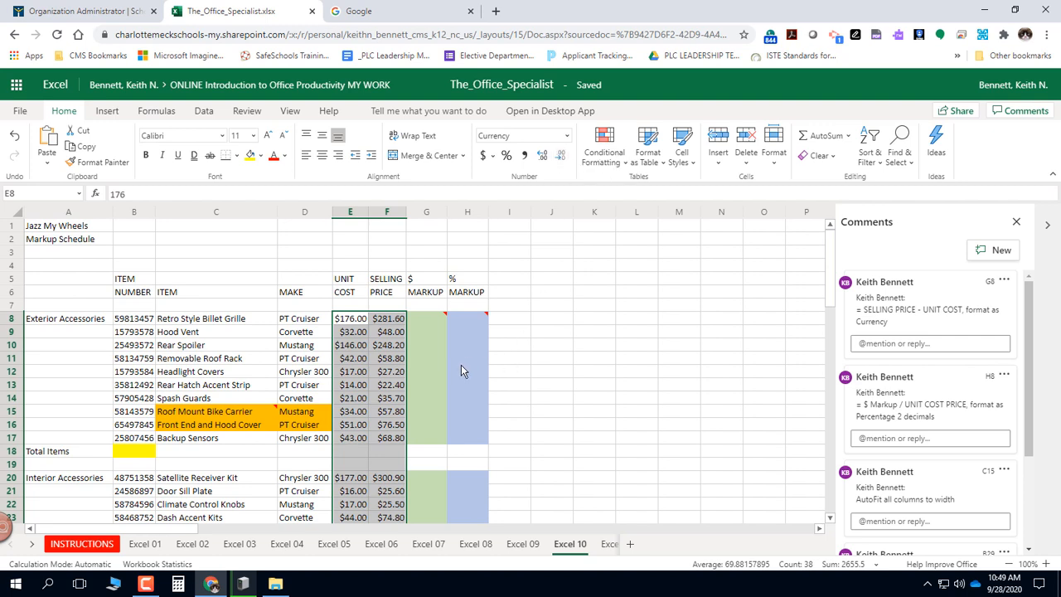
Enter the formula =F8-E8 in cell G8 to calculate the dollar markup.
{"action": "left_click", "coordinate": [421, 323]}
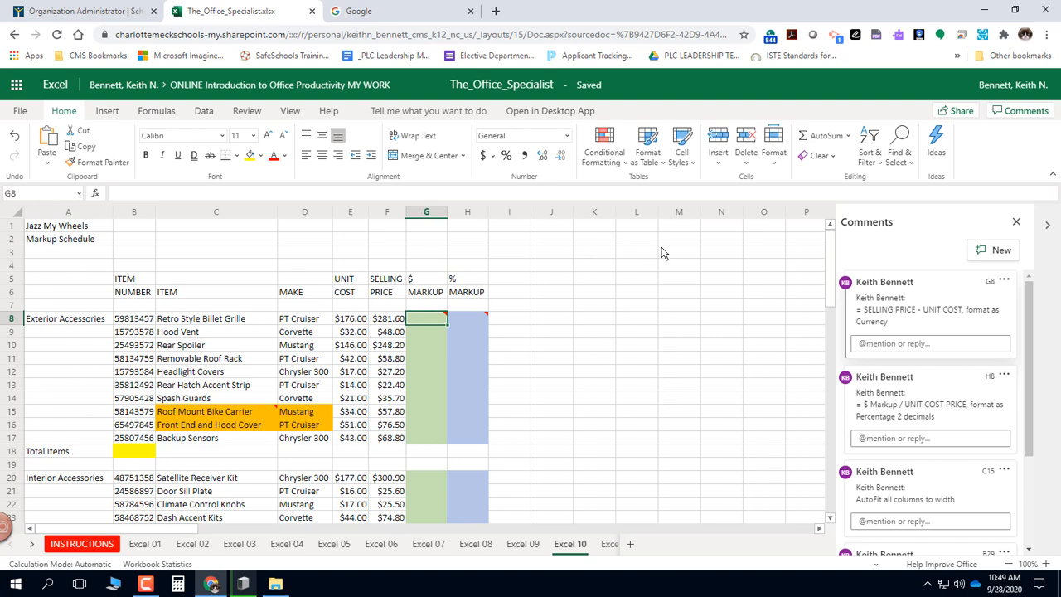
{"action": "type", "text": "="}
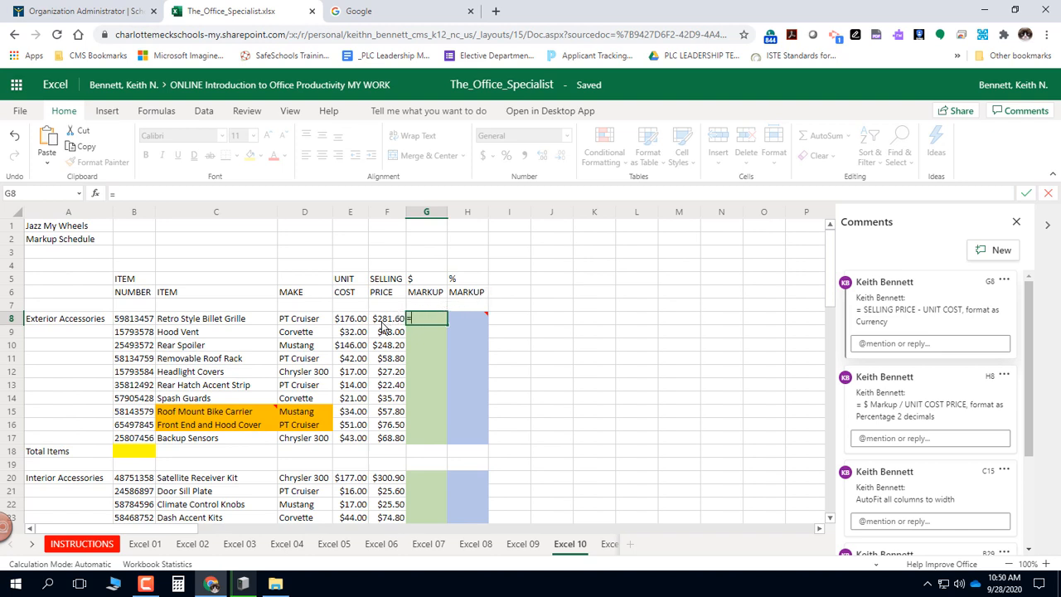
{"action": "left_click", "coordinate": [384, 323]}
{"action": "type", "text": "-"}
{"action": "left_click", "coordinate": [352, 322]}
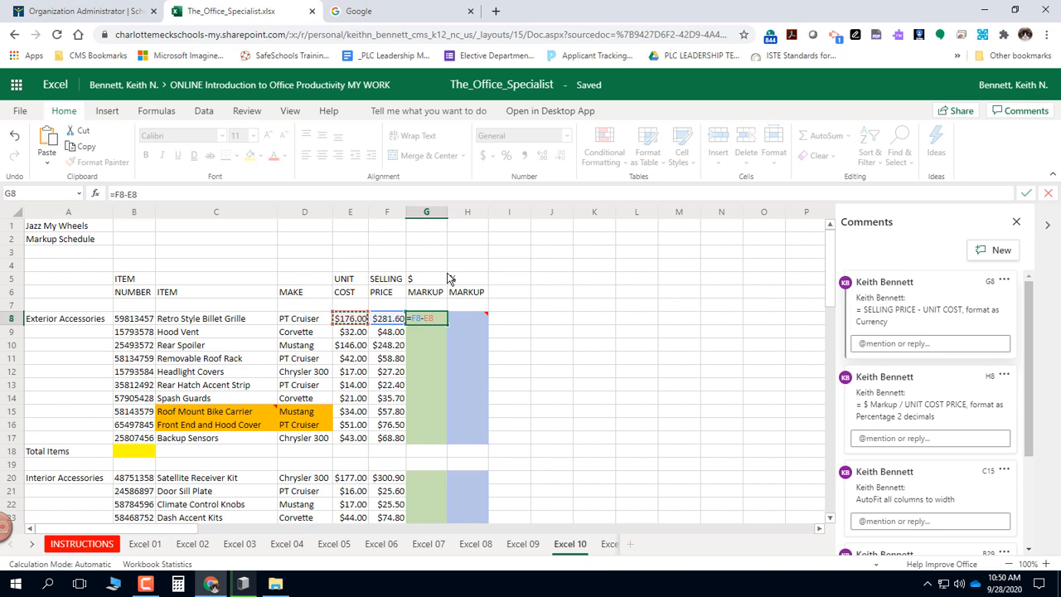
{"action": "key", "text": "Return"}
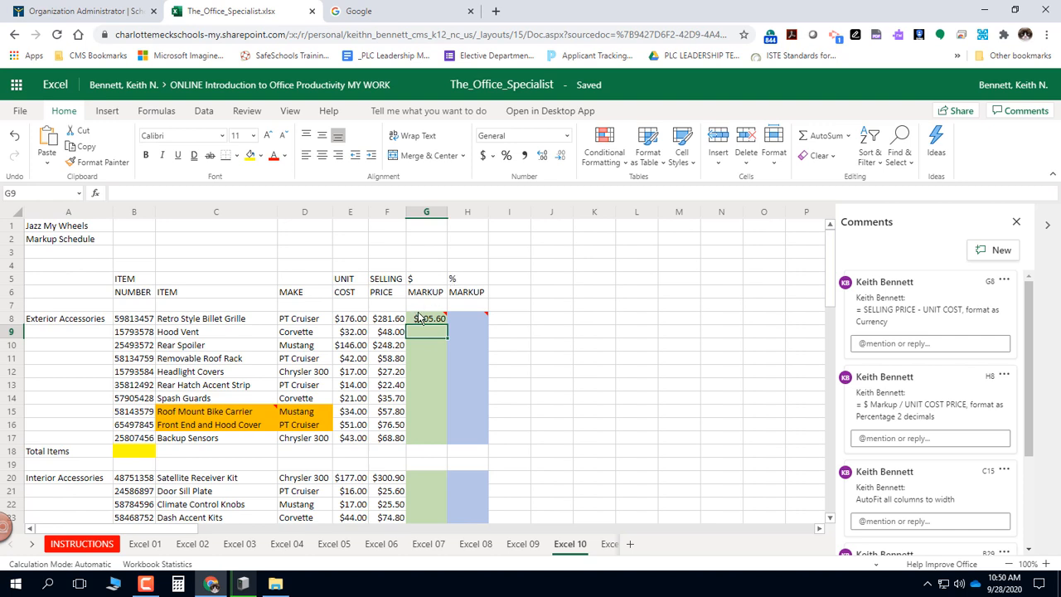
Fill the dollar markup formula from G8 down through G28.
{"action": "mouse_move", "coordinate": [434, 323]}
{"action": "left_click", "coordinate": [429, 324]}
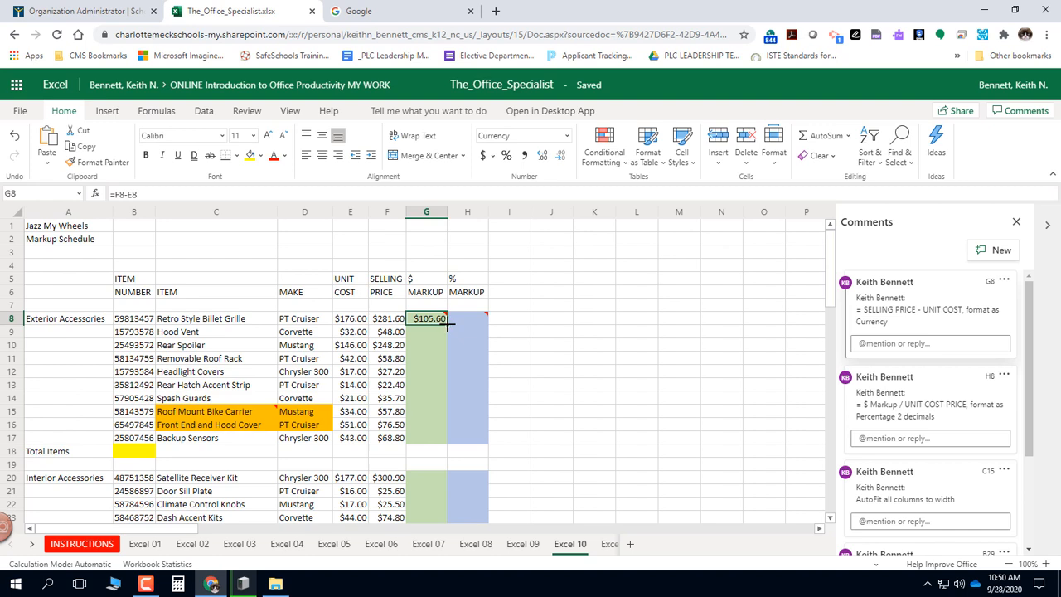
{"action": "left_click_drag", "start_coordinate": [447, 326], "coordinate": [442, 437]}
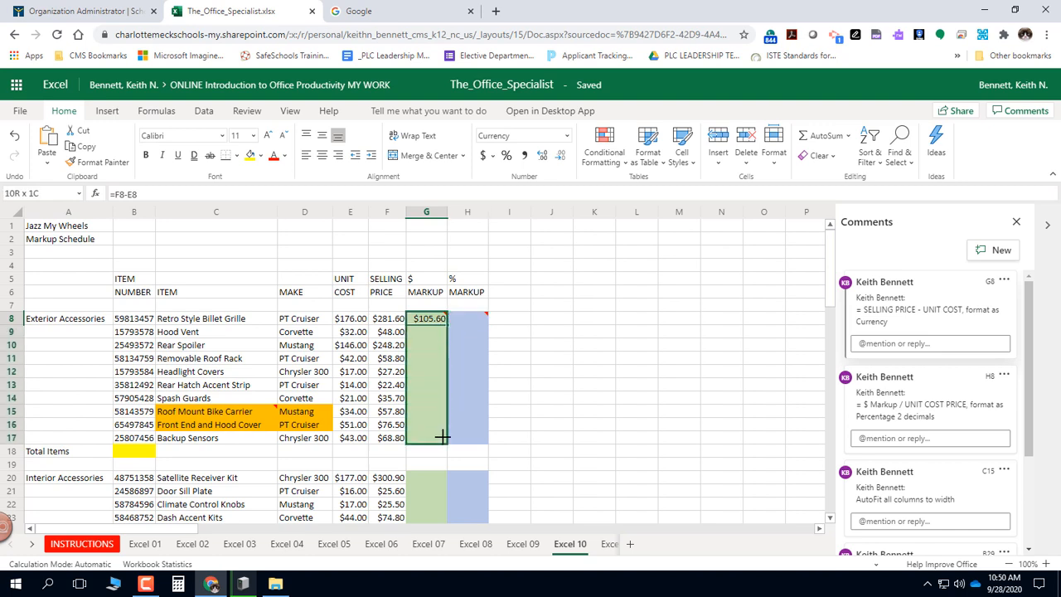
{"action": "left_click_drag", "start_coordinate": [443, 437], "coordinate": [433, 386]}
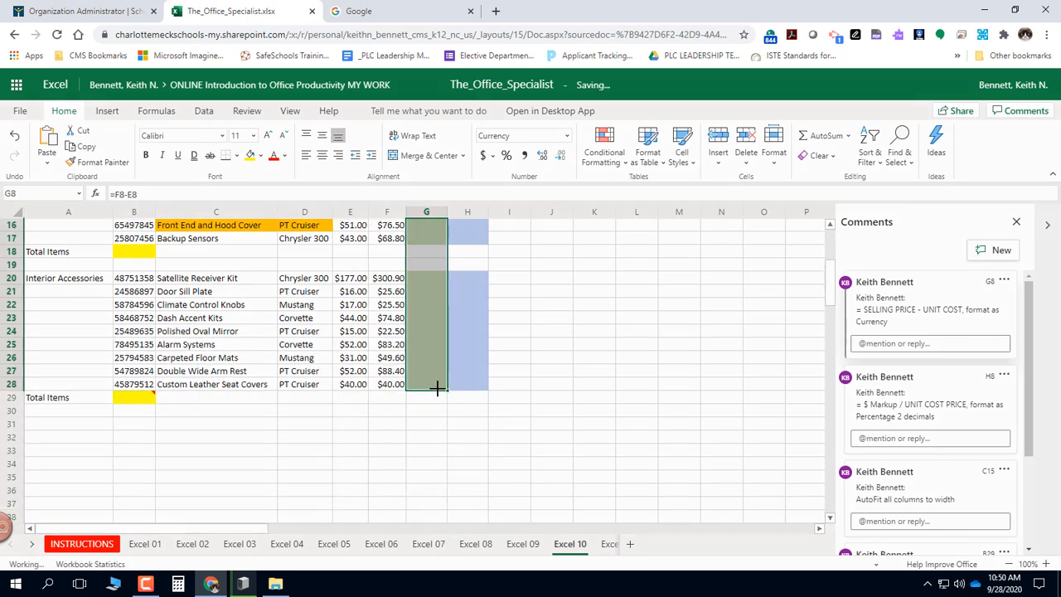
{"action": "left_click", "coordinate": [437, 279]}
{"action": "scroll", "coordinate": [437, 278], "scroll_direction": "up", "scroll_amount": 3}
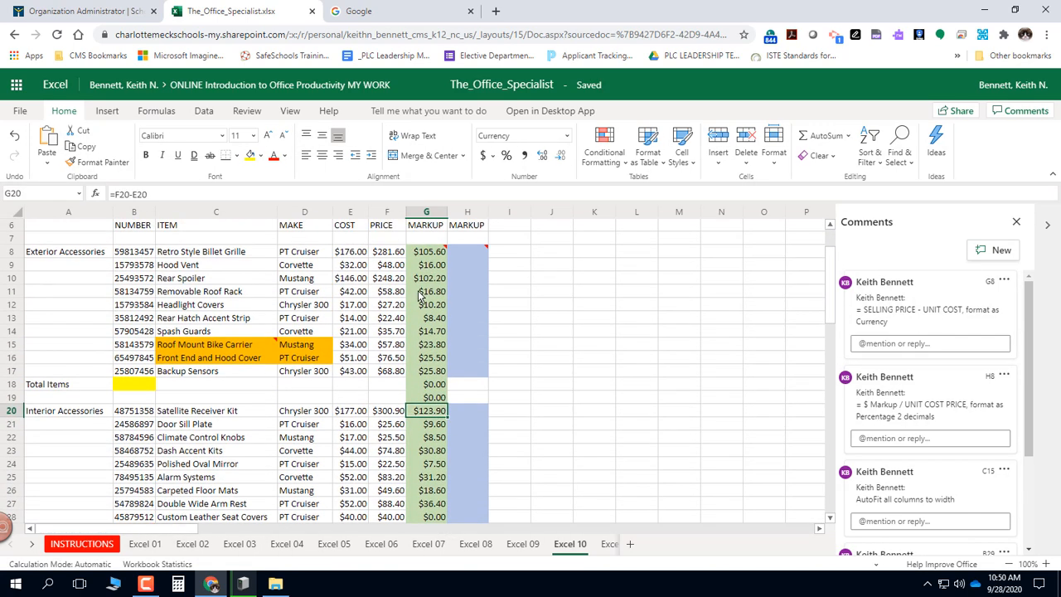
Delete the unneeded markup formulas from the non-item cells G18:G19.
{"action": "left_click", "coordinate": [434, 387]}
{"action": "left_click_drag", "start_coordinate": [434, 386], "coordinate": [431, 404]}
{"action": "key", "text": "Delete"}
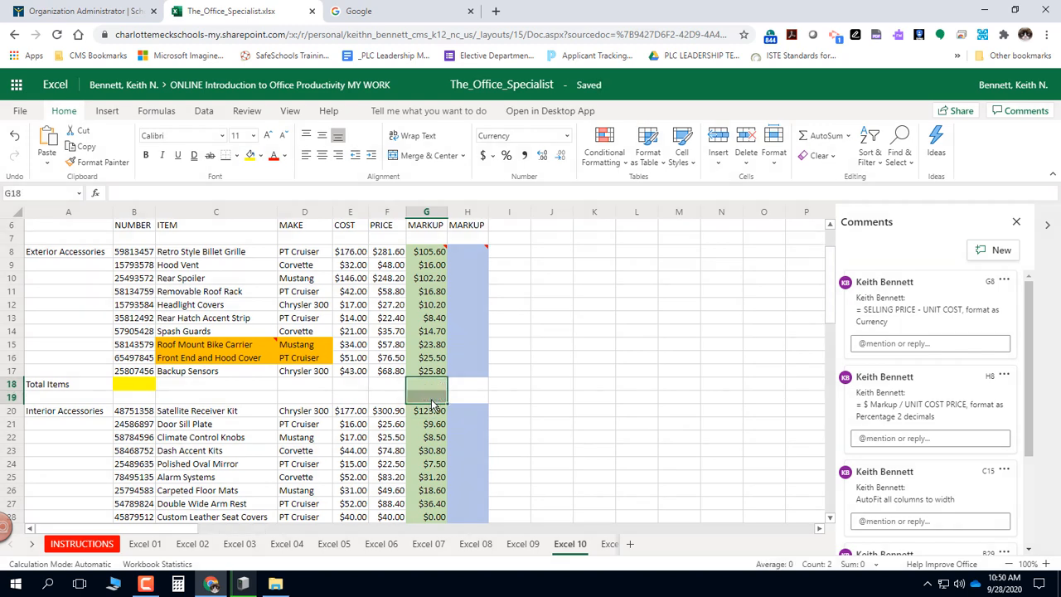
Apply Clear All and Clear Formats to cells G18:G19.
{"action": "left_click", "coordinate": [833, 158]}
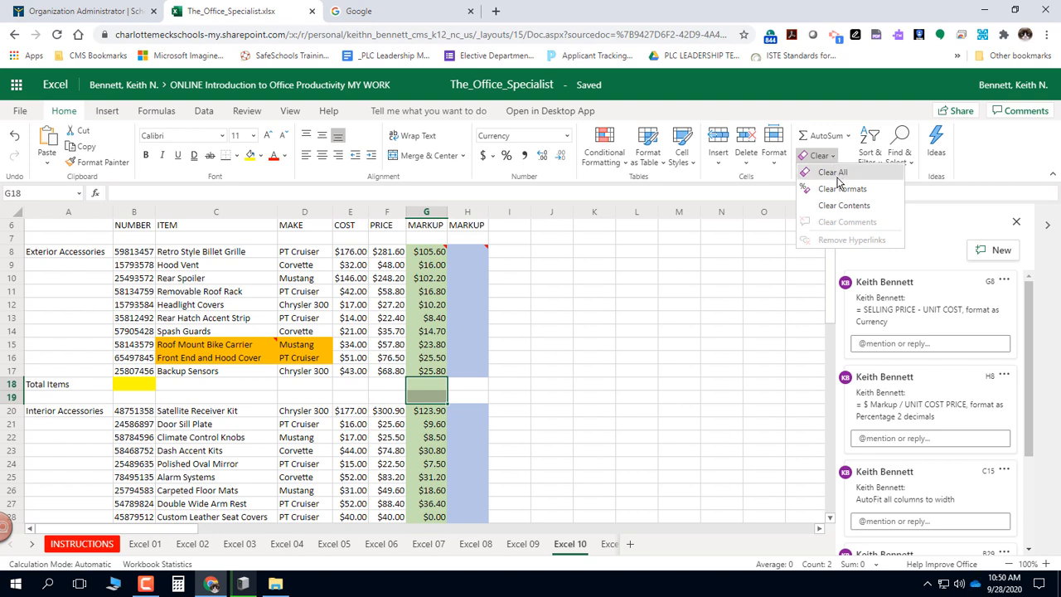
{"action": "left_click", "coordinate": [832, 172]}
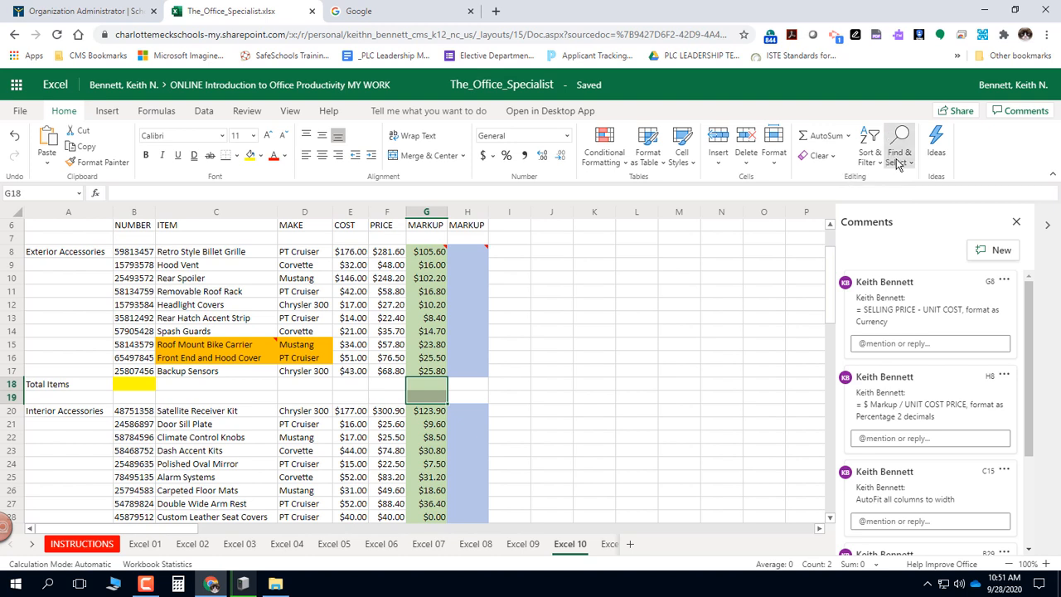
{"action": "left_click", "coordinate": [819, 155]}
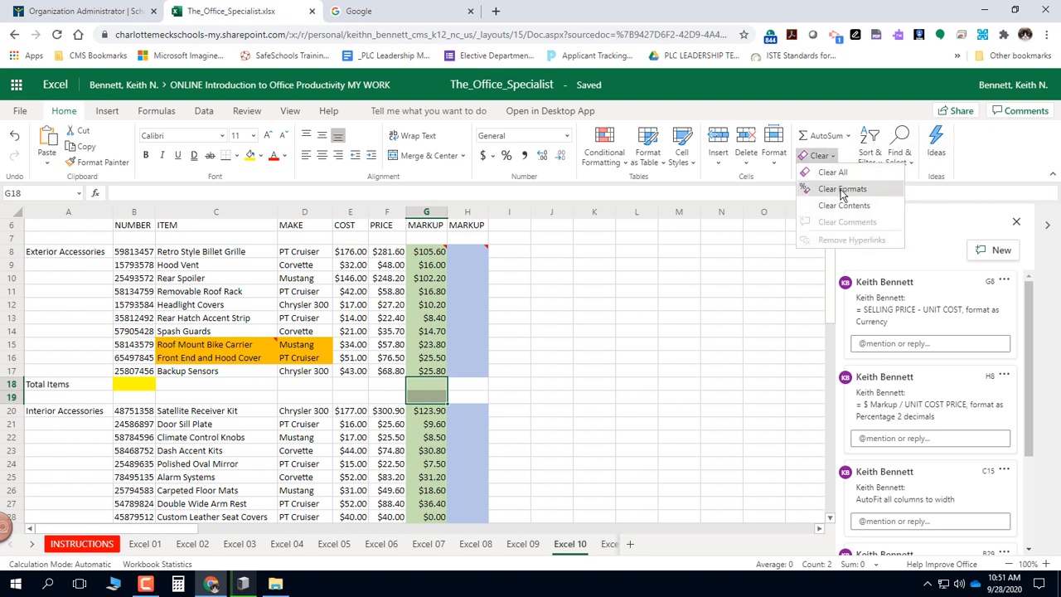
{"action": "left_click", "coordinate": [842, 190]}
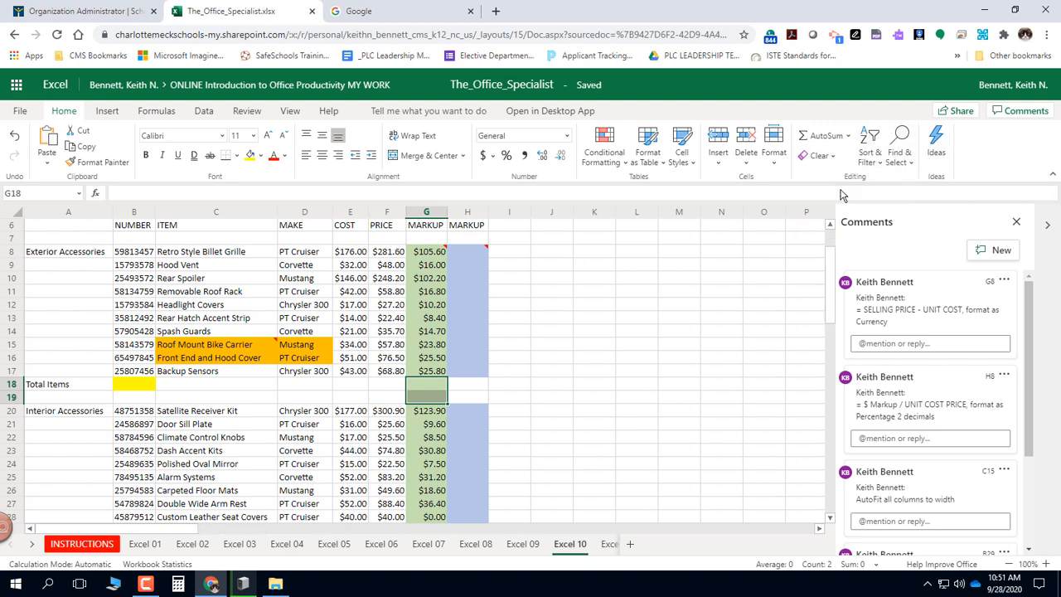
{"action": "left_click", "coordinate": [615, 370]}
Set the fill color of cells G18:G19 to No Fill.
{"action": "left_click_drag", "start_coordinate": [436, 386], "coordinate": [431, 404]}
{"action": "left_click", "coordinate": [262, 157]}
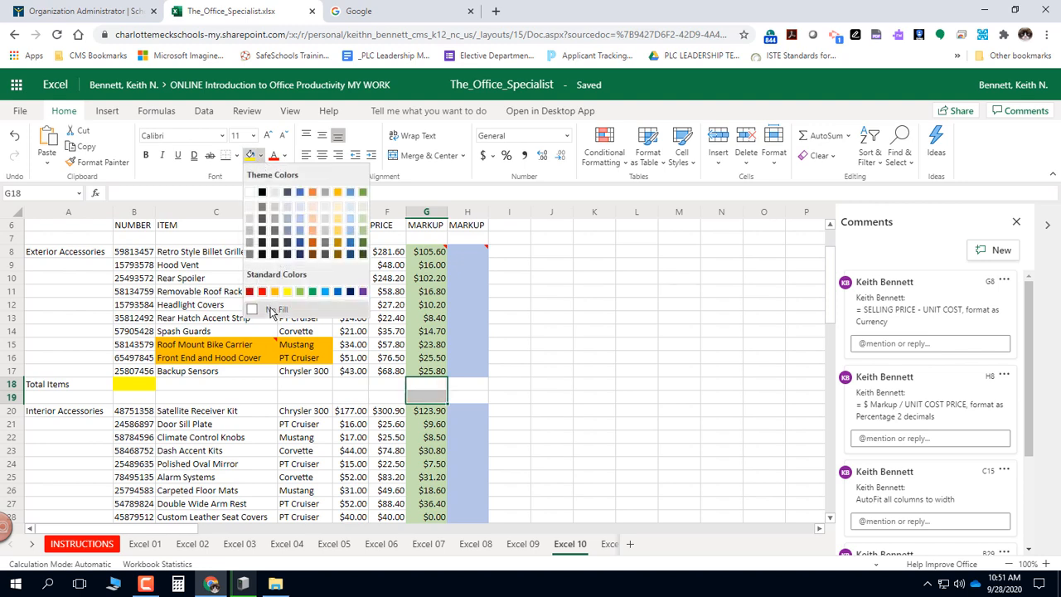
{"action": "left_click", "coordinate": [267, 308]}
{"action": "left_click", "coordinate": [576, 296]}
{"action": "scroll", "coordinate": [576, 296], "scroll_direction": "up", "scroll_amount": 2}
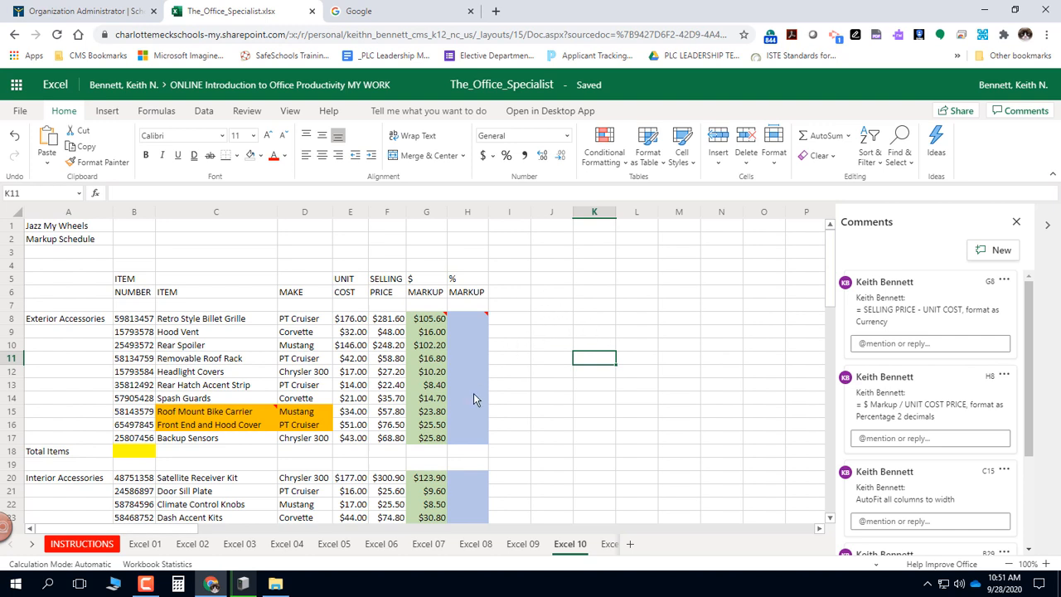
Enter the formula =G8/E8 in cell H8 to calculate the percentage markup.
{"action": "left_click", "coordinate": [465, 225]}
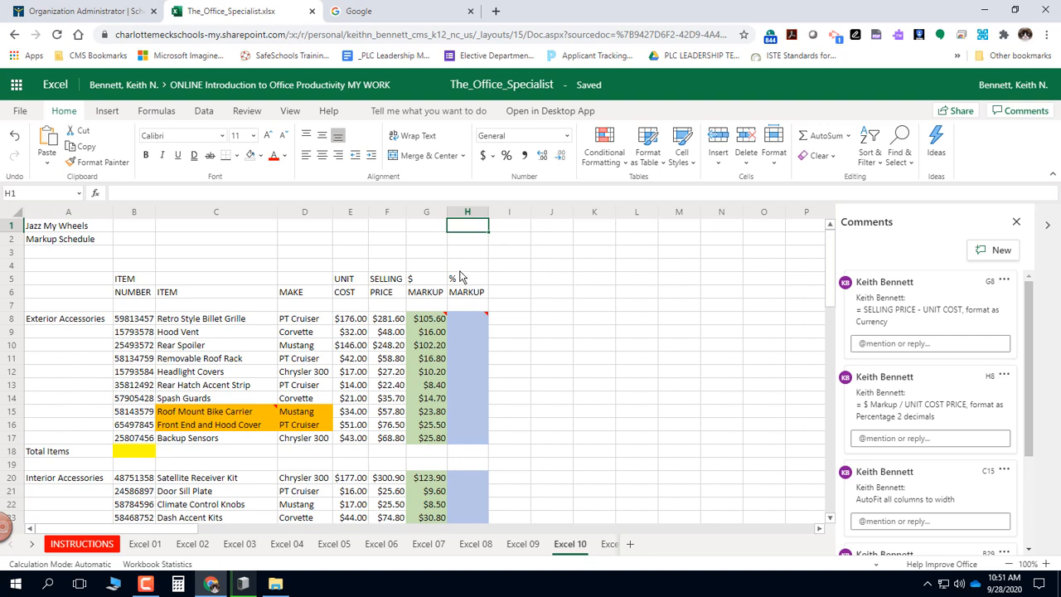
{"action": "left_click", "coordinate": [468, 322]}
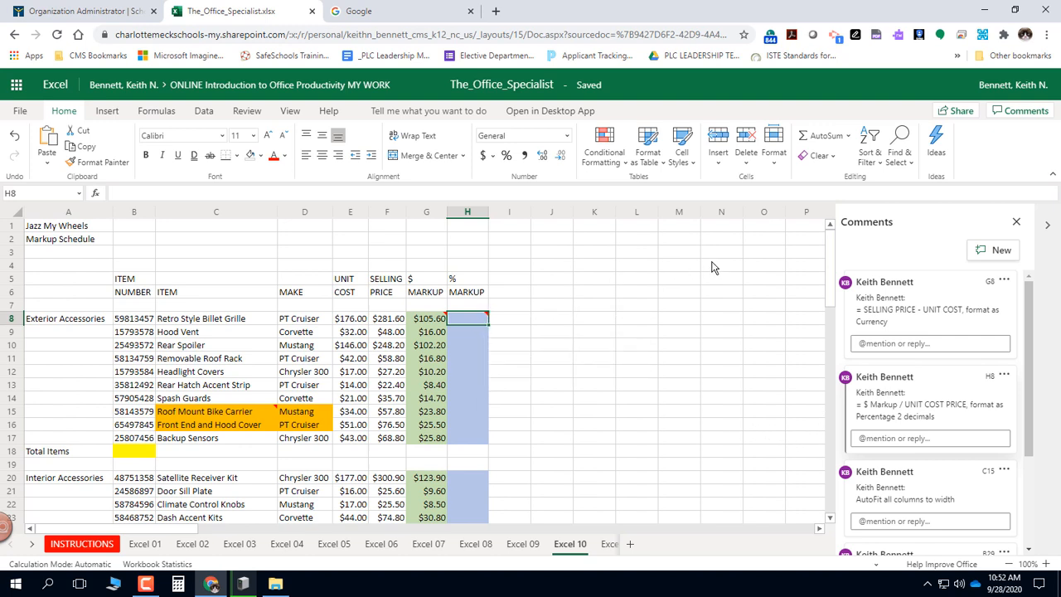
{"action": "type", "text": "="}
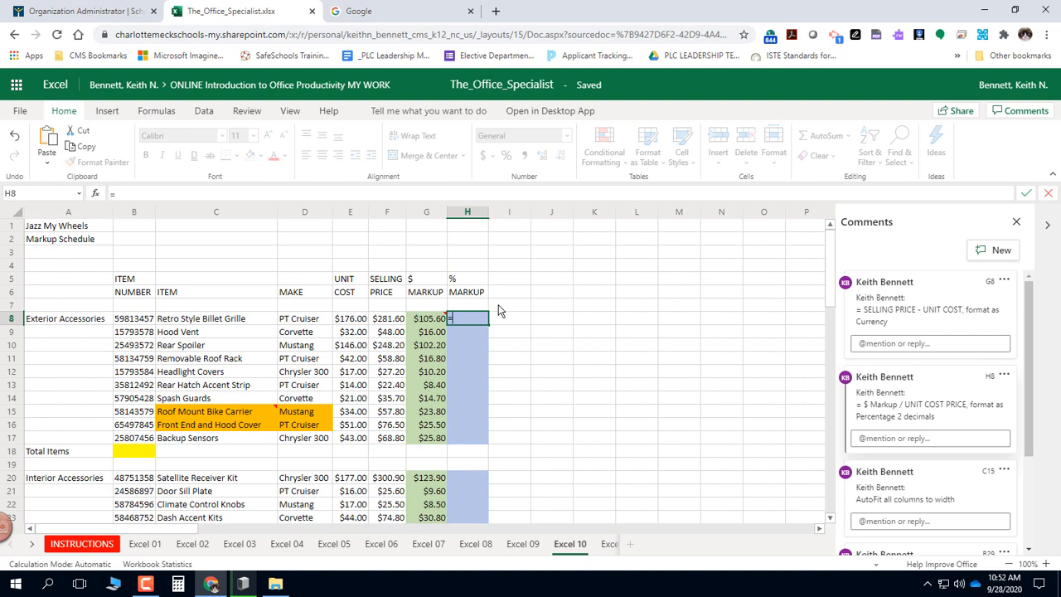
{"action": "left_click", "coordinate": [425, 323]}
{"action": "type", "text": "/"}
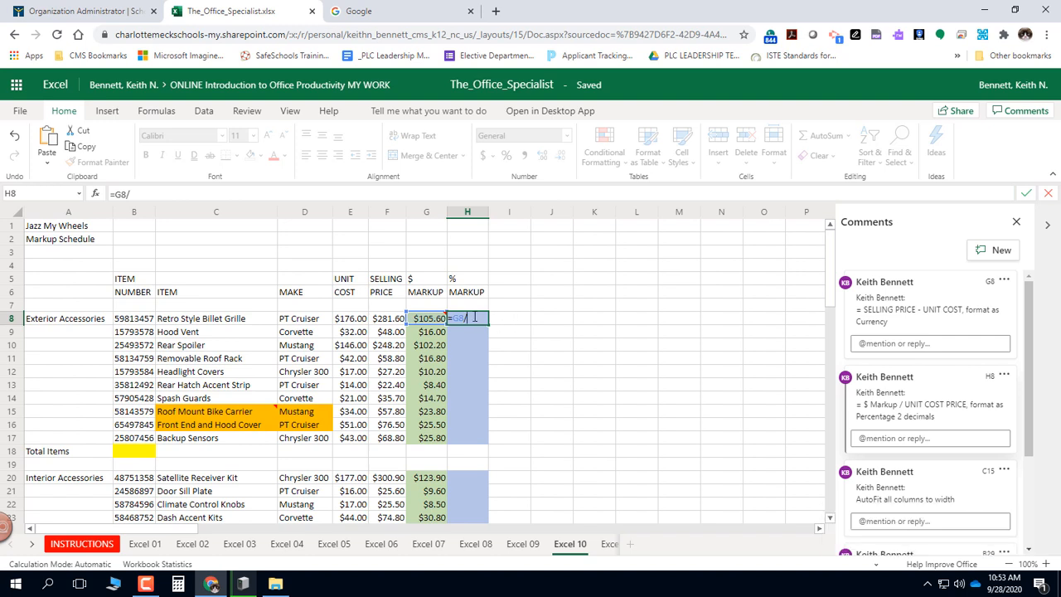
{"action": "left_click", "coordinate": [353, 321]}
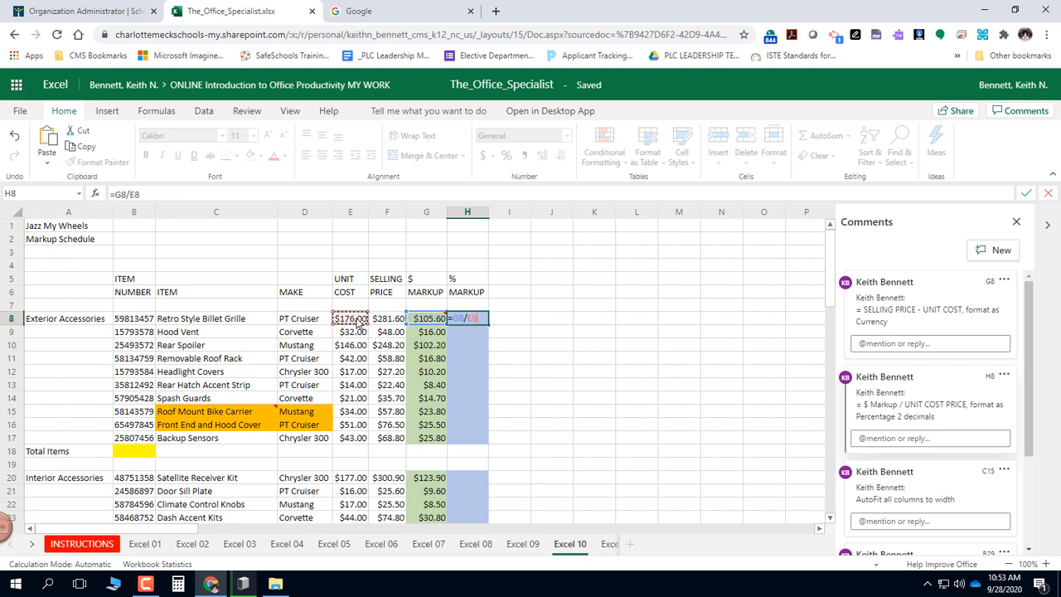
{"action": "key", "text": "Return"}
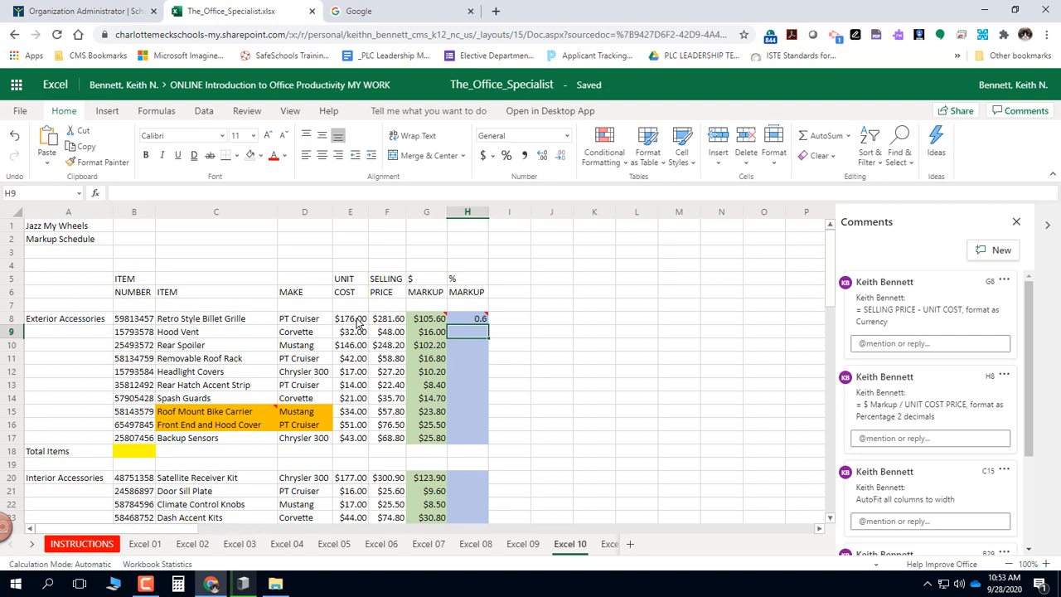
Format cell H8 as a percentage with two decimal places.
{"action": "left_click", "coordinate": [464, 321]}
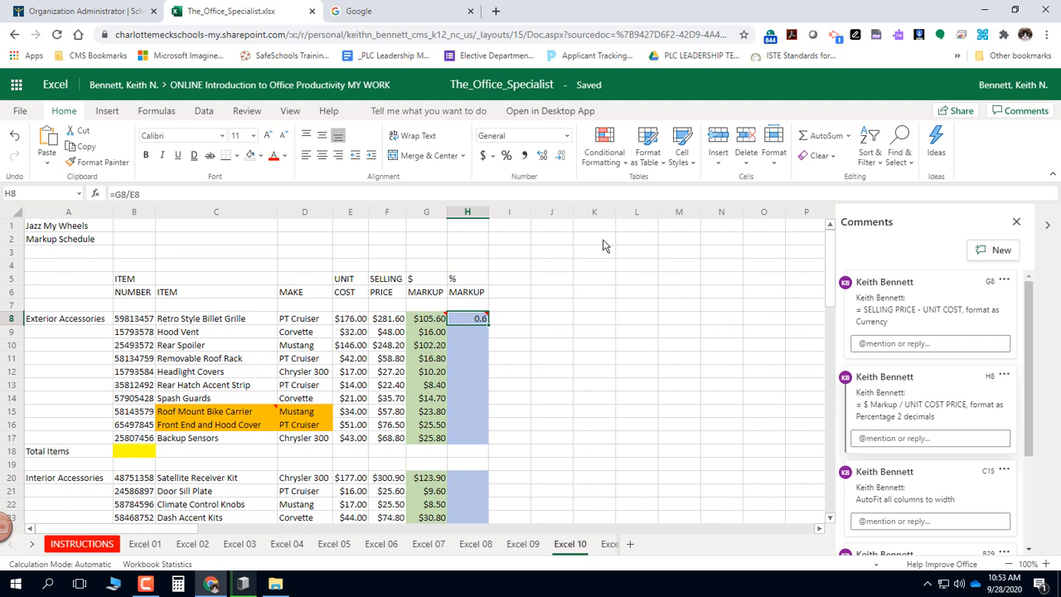
{"action": "left_click", "coordinate": [507, 157]}
{"action": "left_click", "coordinate": [542, 156]}
{"action": "left_click", "coordinate": [542, 156]}
Fill the percentage markup formula from H8 down through H28.
{"action": "mouse_move", "coordinate": [475, 324]}
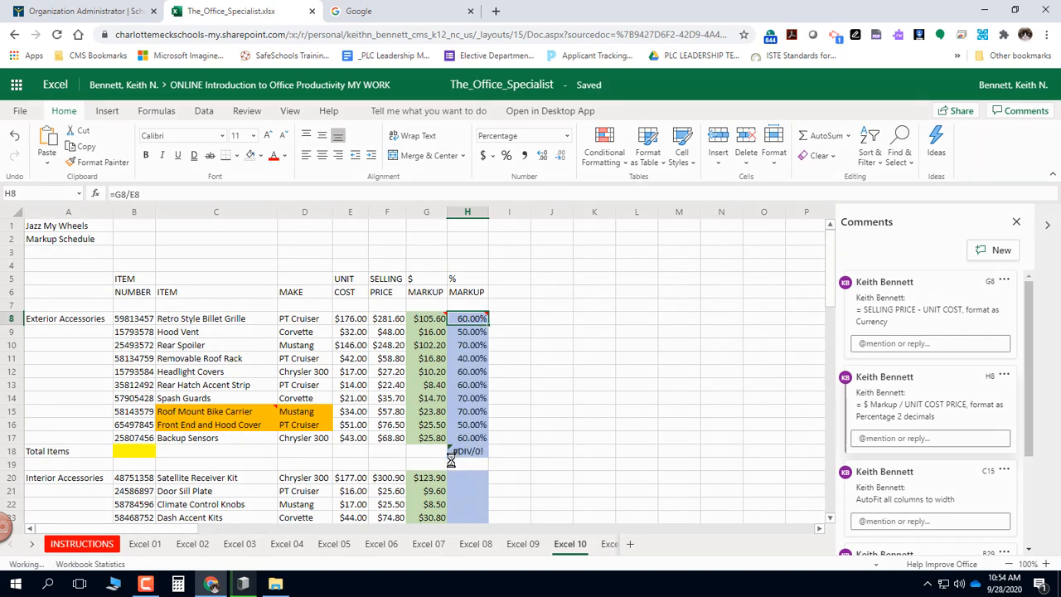
{"action": "mouse_move", "coordinate": [468, 454]}
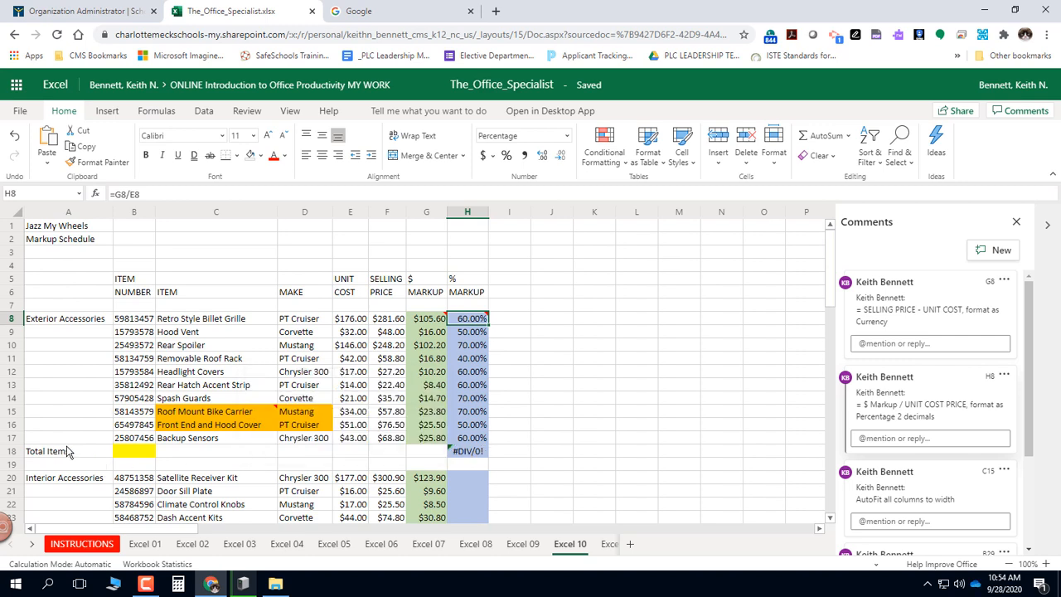
{"action": "left_click", "coordinate": [484, 454]}
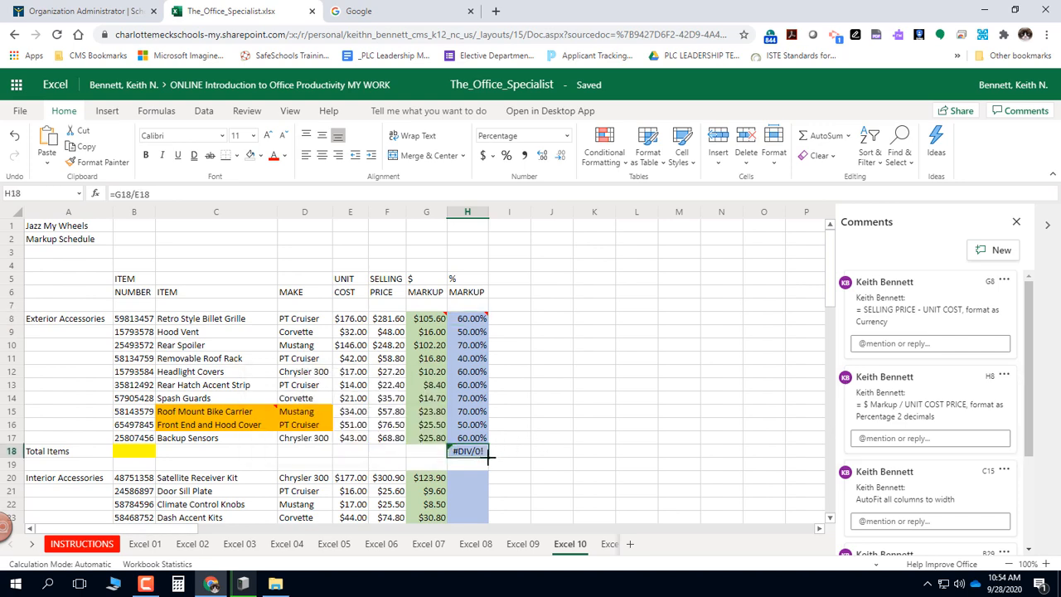
{"action": "left_click_drag", "start_coordinate": [488, 457], "coordinate": [489, 429]}
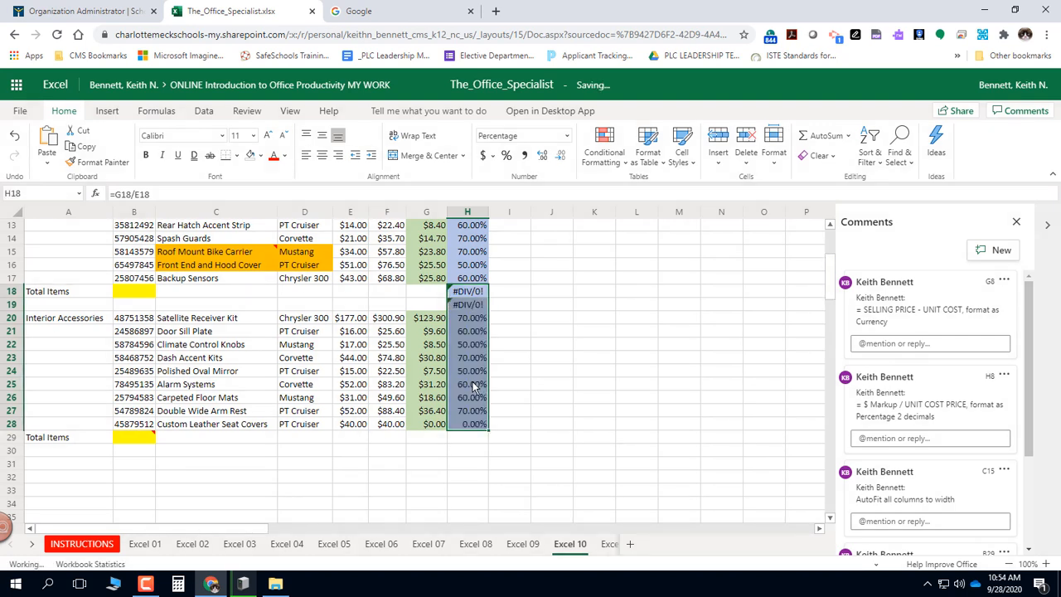
Apply Clear All to the non-item cells H18:H19 in the % Markup column.
{"action": "left_click", "coordinate": [468, 293]}
{"action": "left_click_drag", "start_coordinate": [468, 293], "coordinate": [468, 307]}
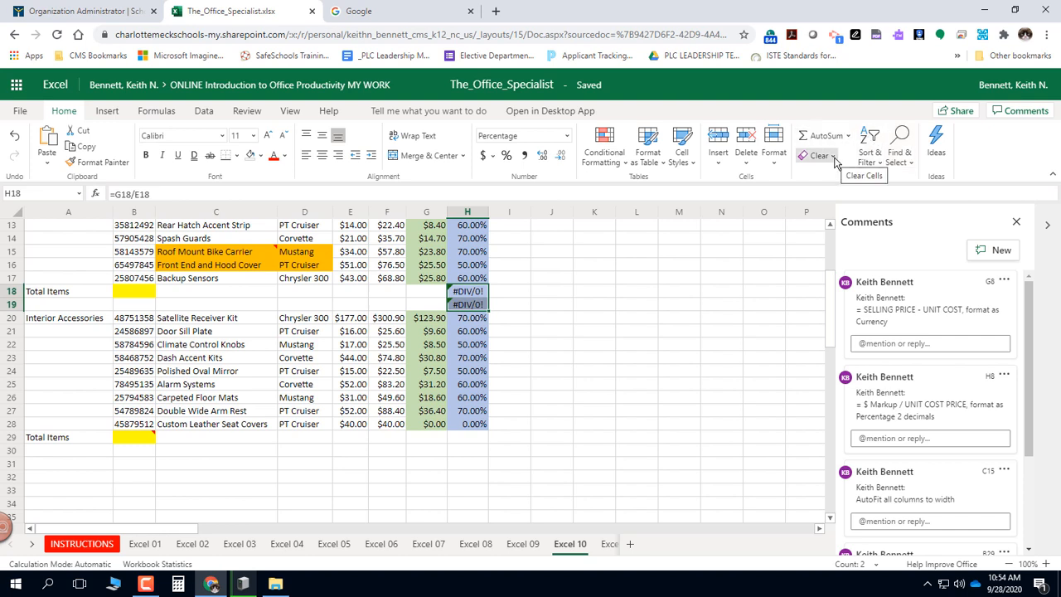
{"action": "left_click", "coordinate": [834, 157]}
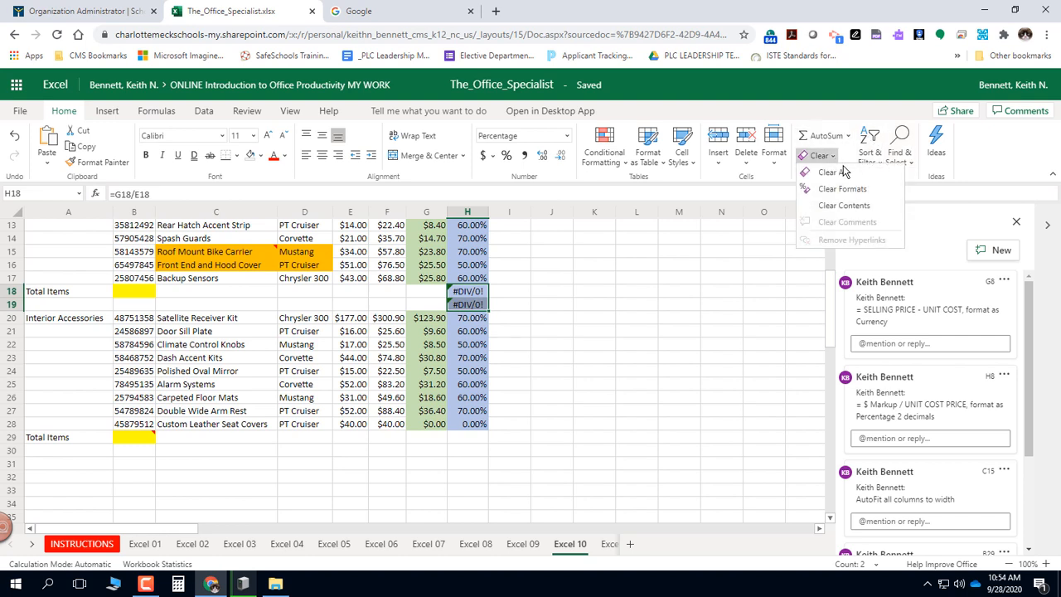
{"action": "left_click", "coordinate": [833, 173]}
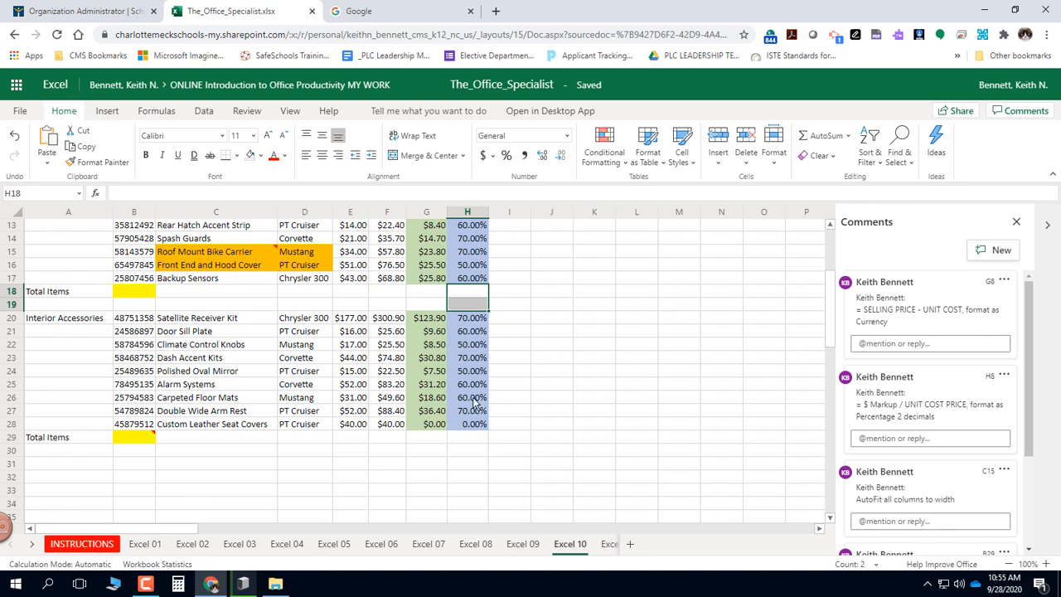
Test the markup formulas by setting the Retro Style Billet Grille's selling price in F8 to 285, and undo the change.
{"action": "scroll", "coordinate": [475, 404], "scroll_direction": "up", "scroll_amount": 3}
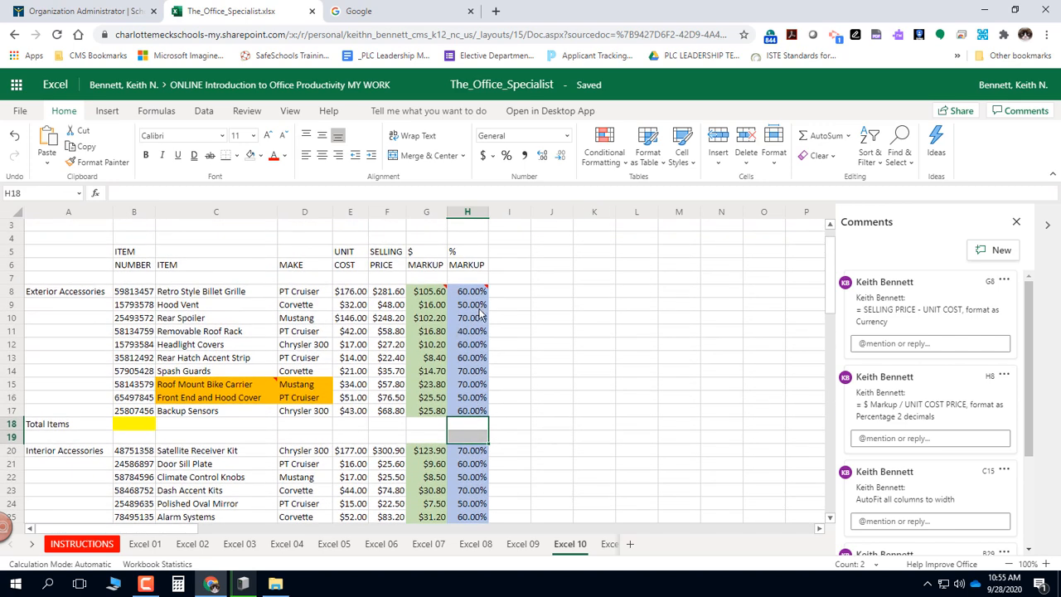
{"action": "scroll", "coordinate": [452, 387], "scroll_direction": "down", "scroll_amount": 2}
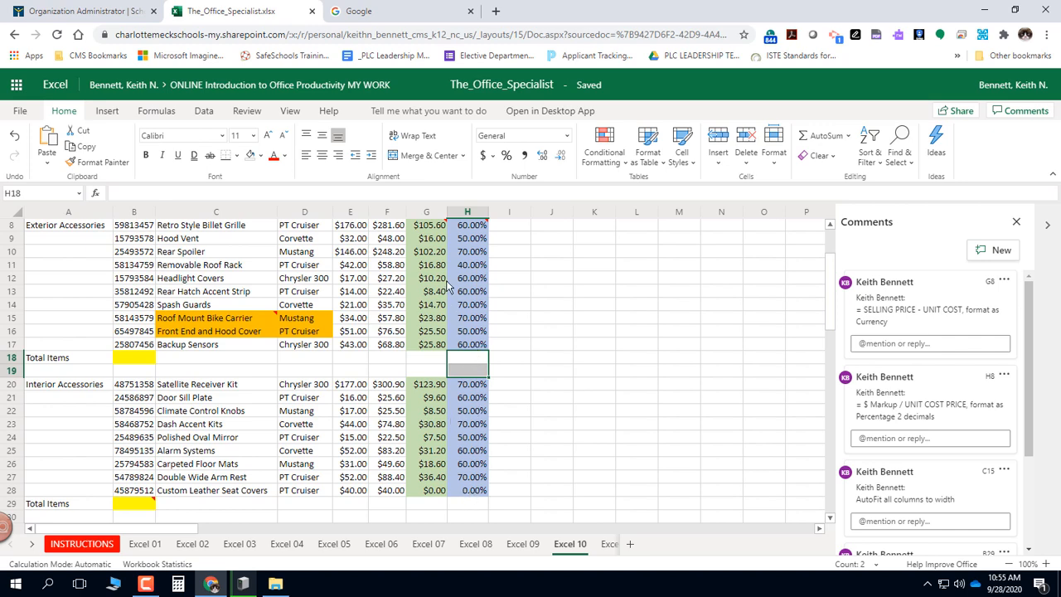
{"action": "scroll", "coordinate": [418, 277], "scroll_direction": "up", "scroll_amount": 3}
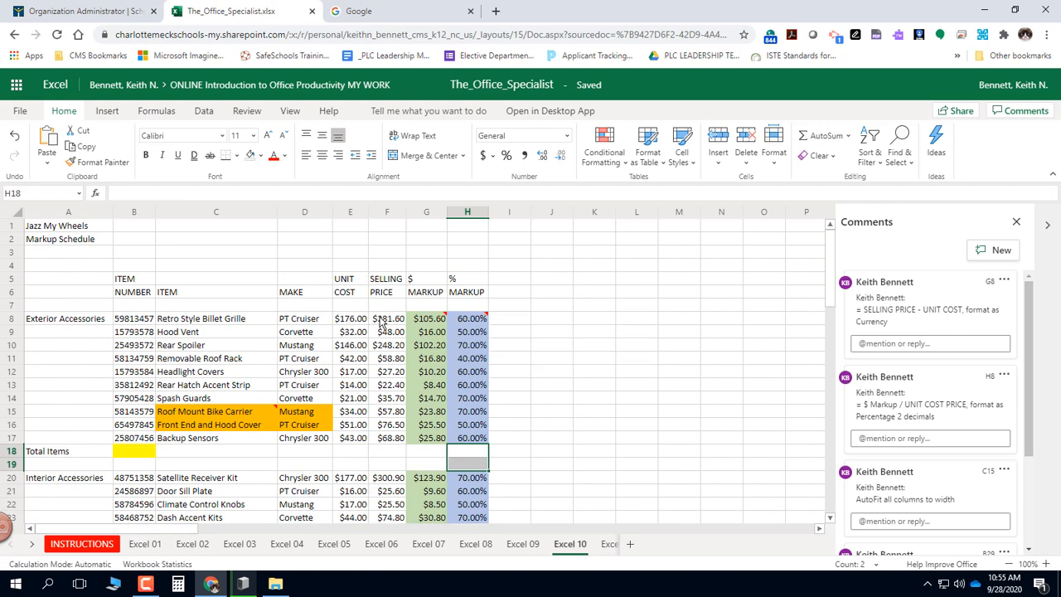
{"action": "scroll", "coordinate": [386, 323], "scroll_direction": "down", "scroll_amount": 2}
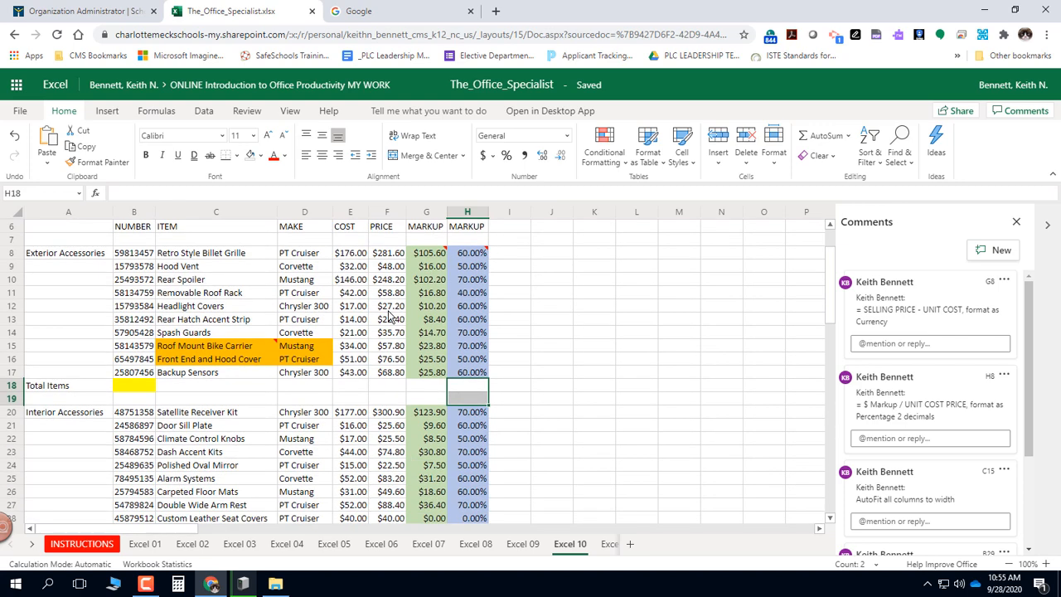
{"action": "left_click", "coordinate": [399, 252]}
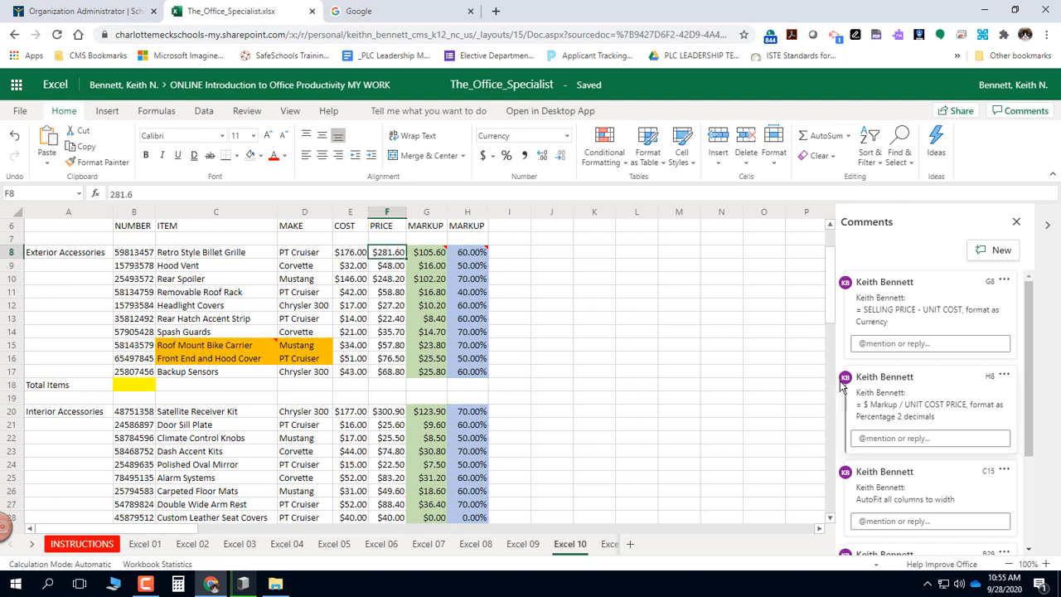
{"action": "type", "text": "285"}
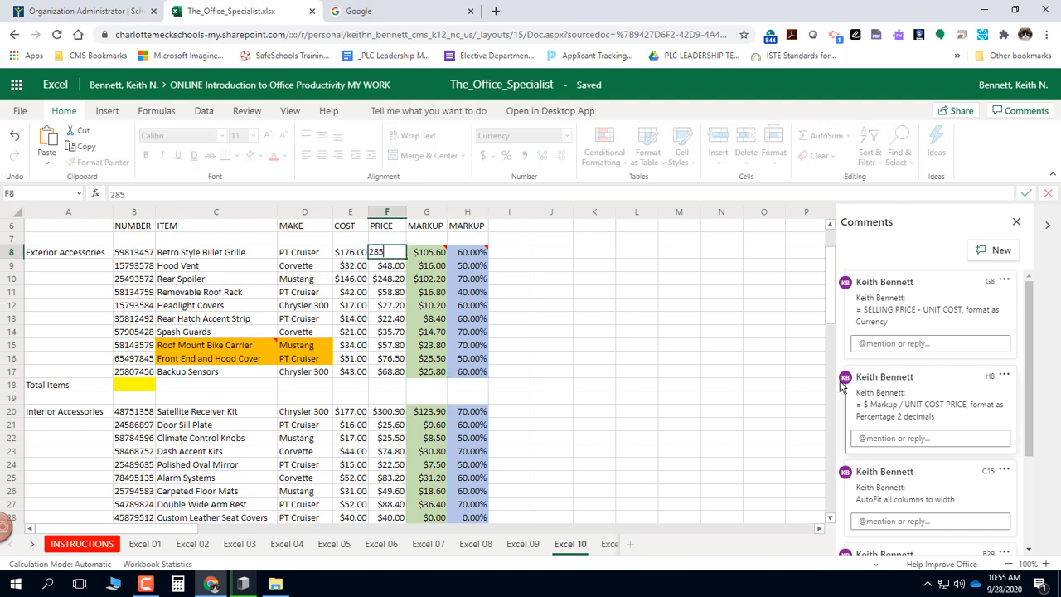
{"action": "key", "text": "Return"}
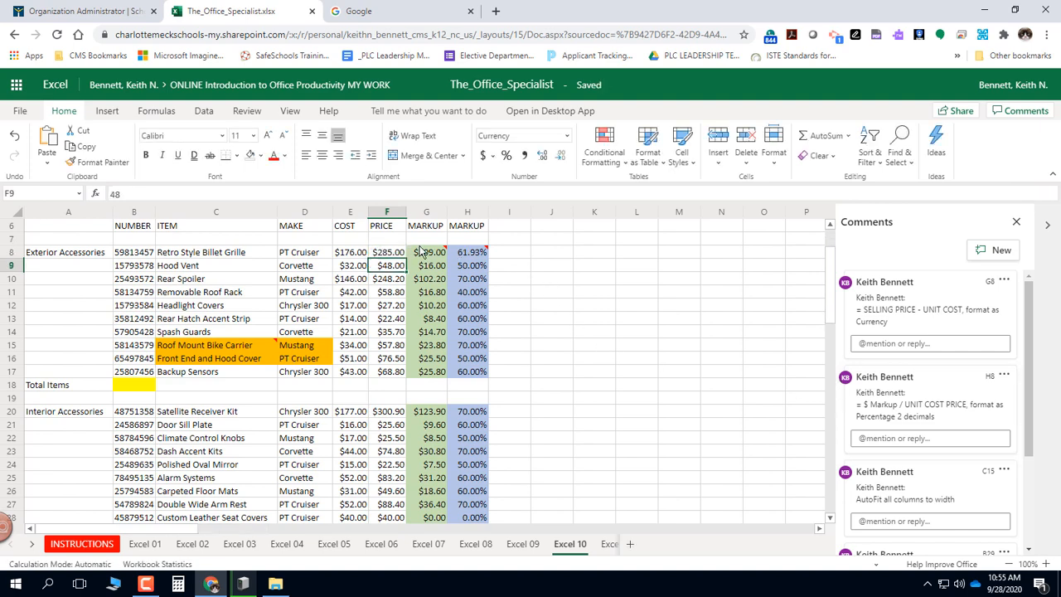
{"action": "mouse_move", "coordinate": [480, 258]}
{"action": "left_click", "coordinate": [14, 141]}
{"action": "scroll", "coordinate": [186, 294], "scroll_direction": "down", "scroll_amount": 3}
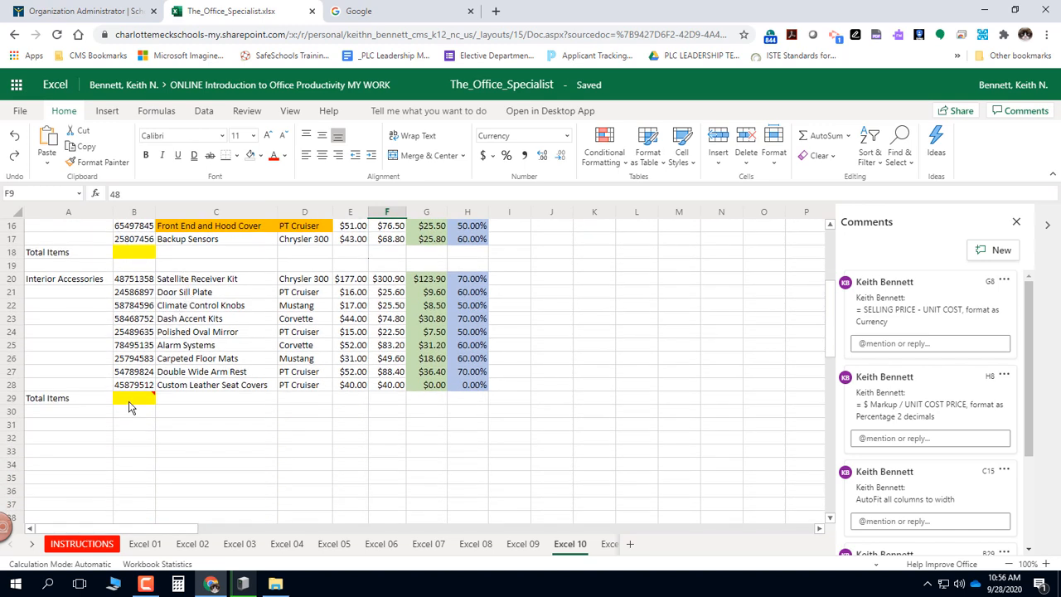
{"action": "mouse_move", "coordinate": [150, 401]}
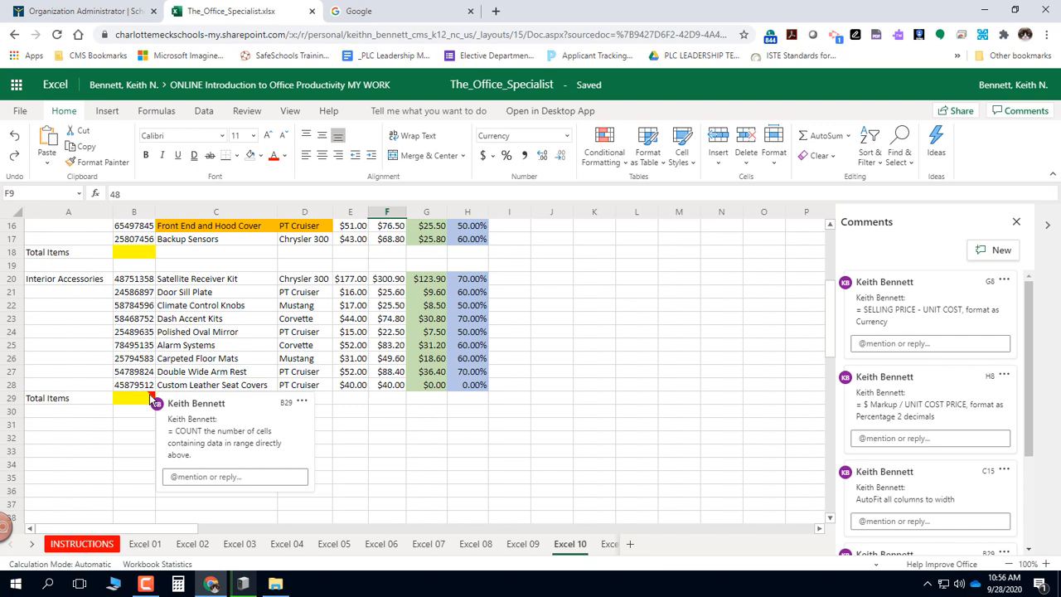
{"action": "left_click", "coordinate": [142, 284]}
{"action": "left_click", "coordinate": [135, 296]}
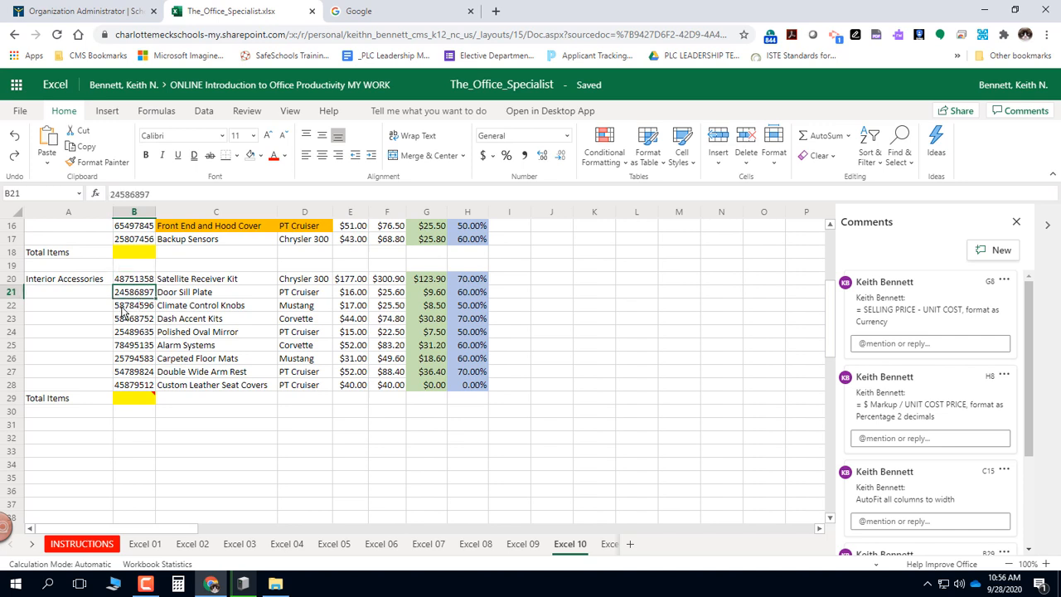
{"action": "left_click", "coordinate": [123, 308]}
{"action": "left_click", "coordinate": [124, 386]}
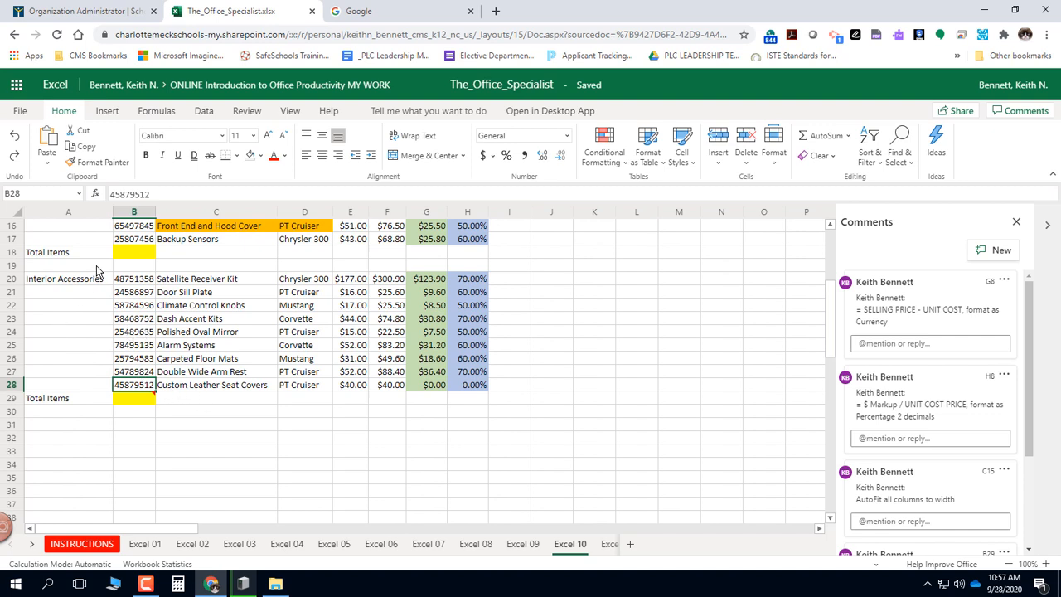
Enter the formula =count(B8:B17) in cell B18 to total the exterior accessory items.
{"action": "left_click", "coordinate": [127, 255]}
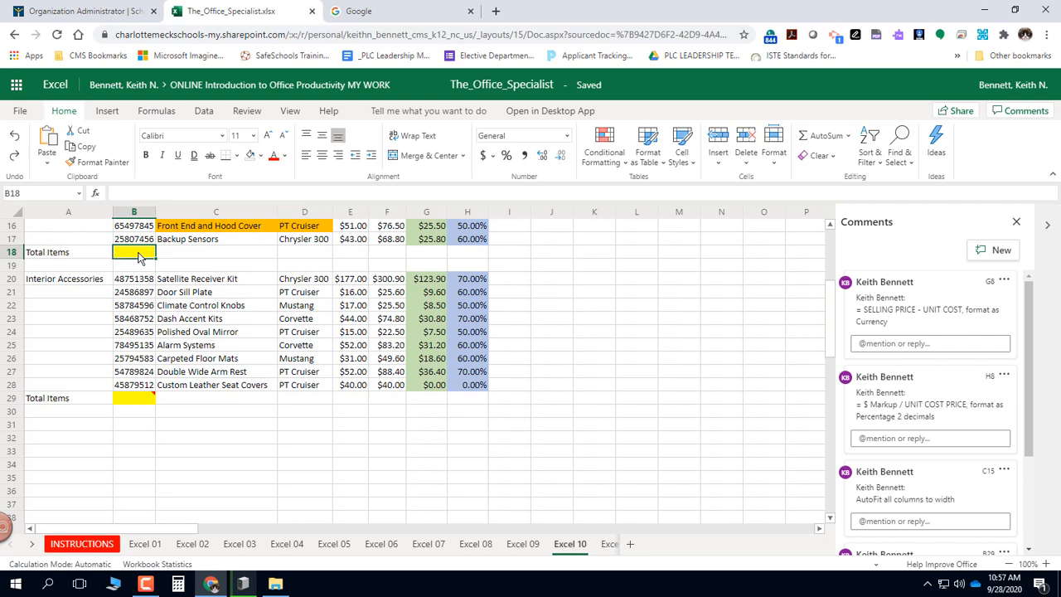
{"action": "scroll", "coordinate": [139, 258], "scroll_direction": "up", "scroll_amount": 5}
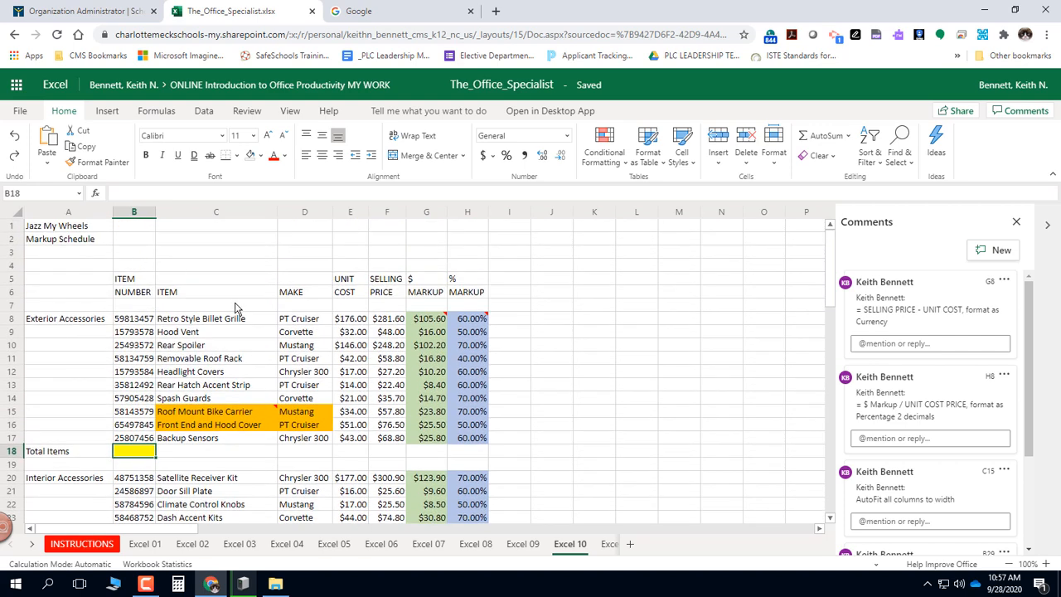
{"action": "type", "text": "="}
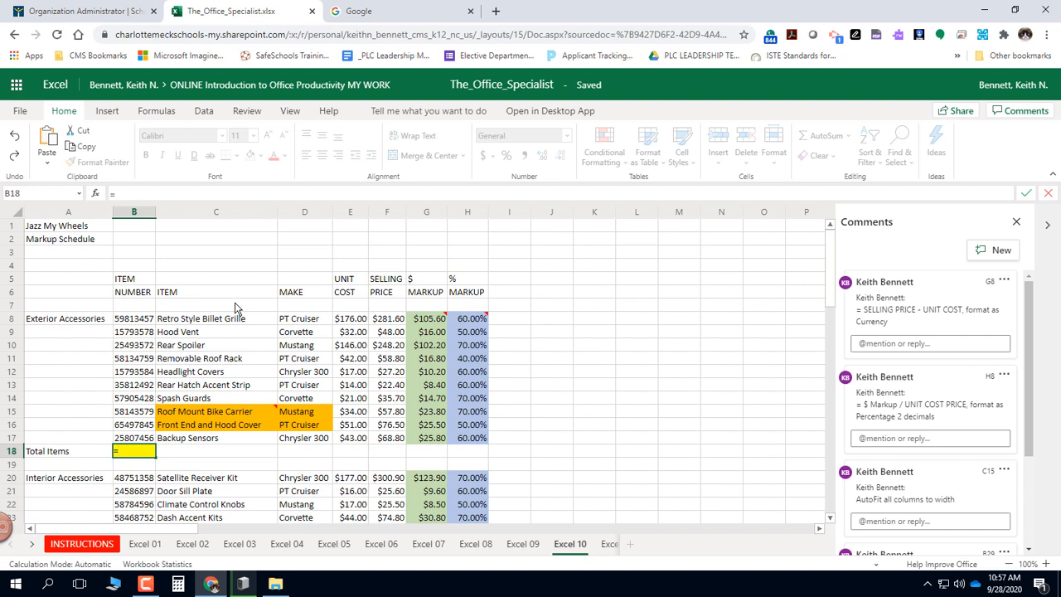
{"action": "type", "text": "count"}
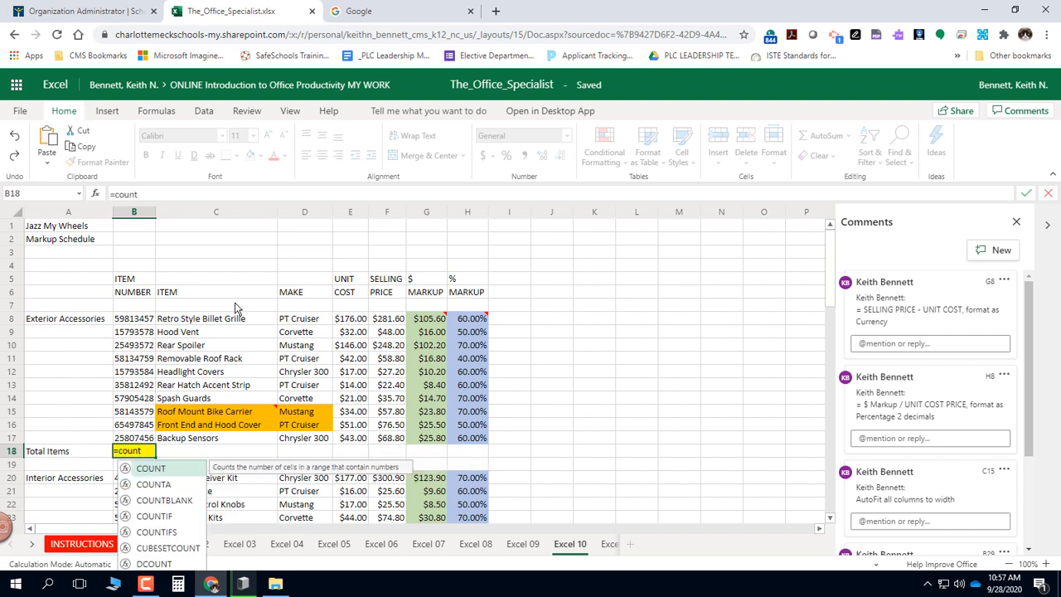
{"action": "left_click", "coordinate": [153, 486]}
{"action": "type", "text": "("}
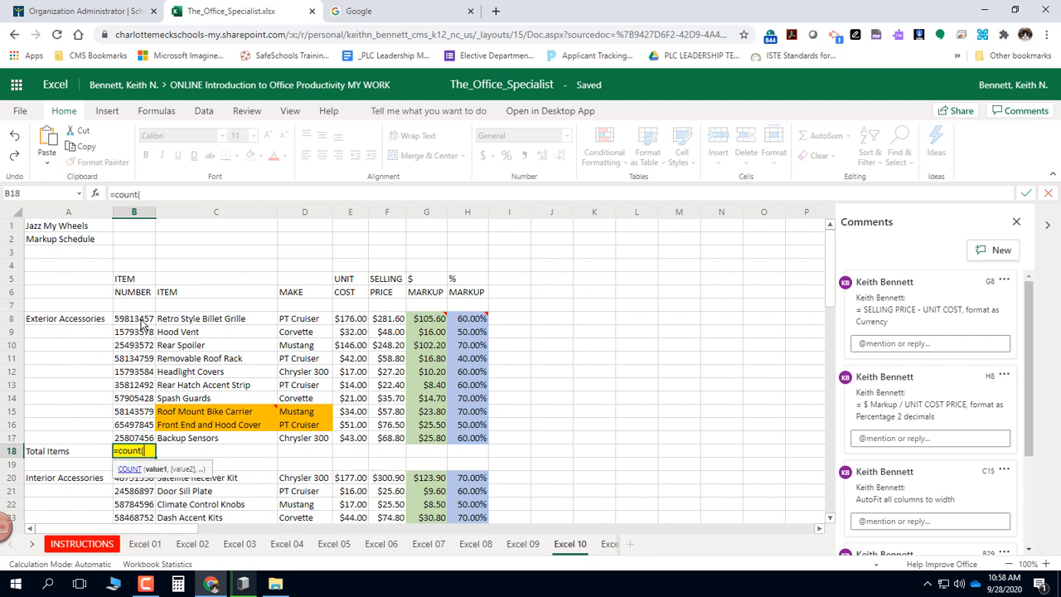
{"action": "left_click_drag", "start_coordinate": [144, 322], "coordinate": [145, 359]}
{"action": "left_click_drag", "start_coordinate": [143, 402], "coordinate": [146, 438]}
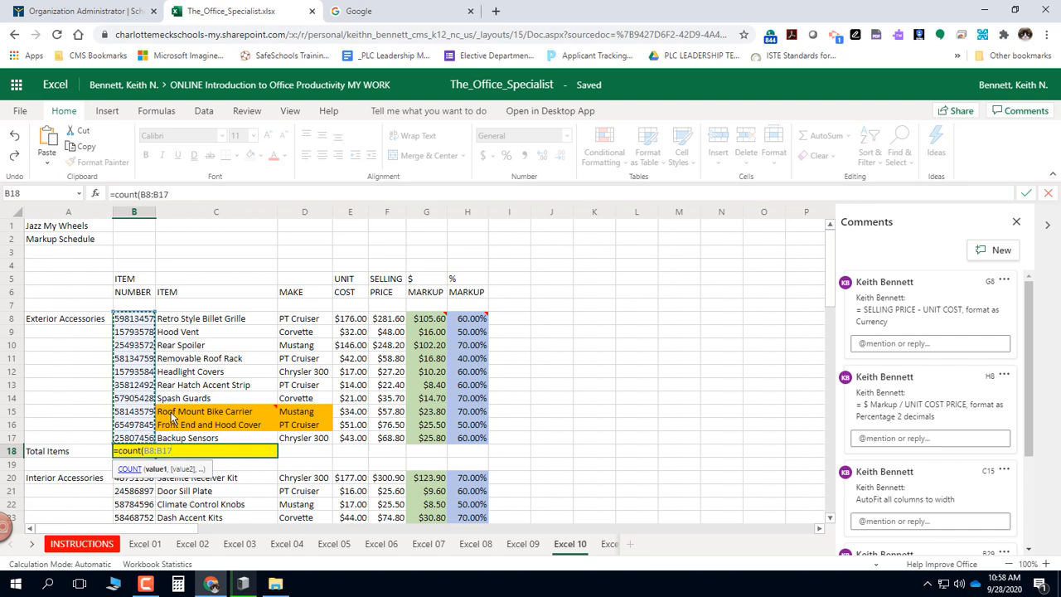
{"action": "type", "text": ")"}
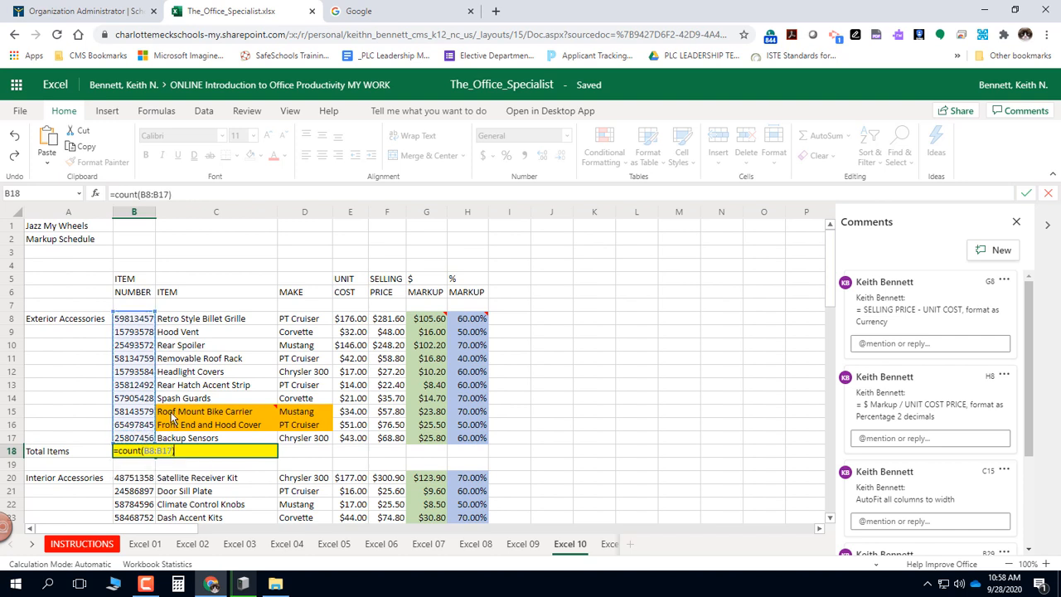
{"action": "key", "text": "Return"}
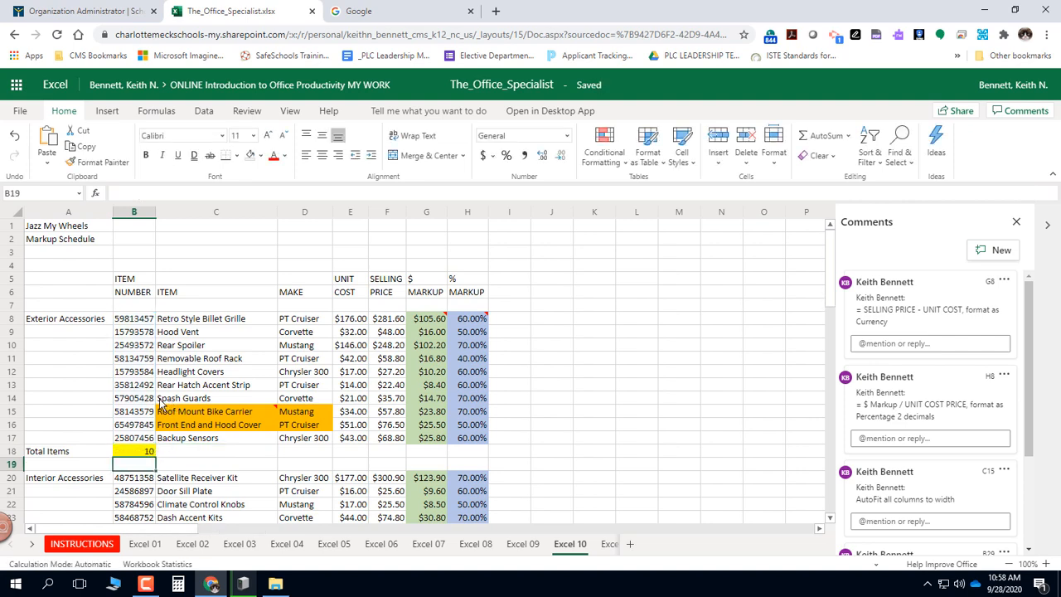
Test the exterior accessories count by deleting the Roof Mount Bike Carrier row, and undo the deletion.
{"action": "scroll", "coordinate": [166, 404], "scroll_direction": "down", "scroll_amount": 3}
{"action": "scroll", "coordinate": [162, 403], "scroll_direction": "up", "scroll_amount": 3}
{"action": "left_click", "coordinate": [17, 411]}
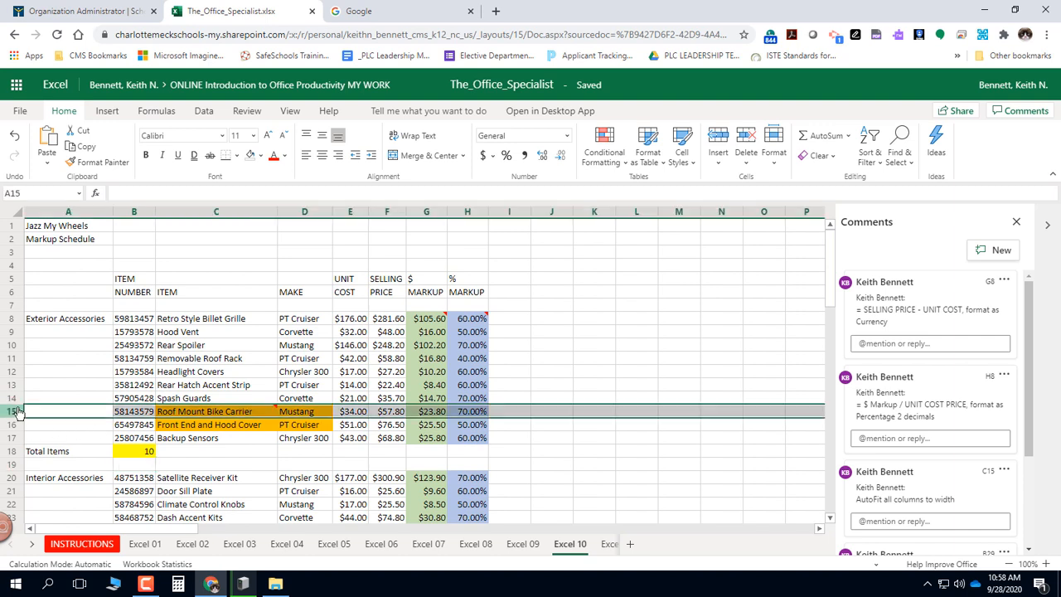
{"action": "right_click", "coordinate": [16, 411]}
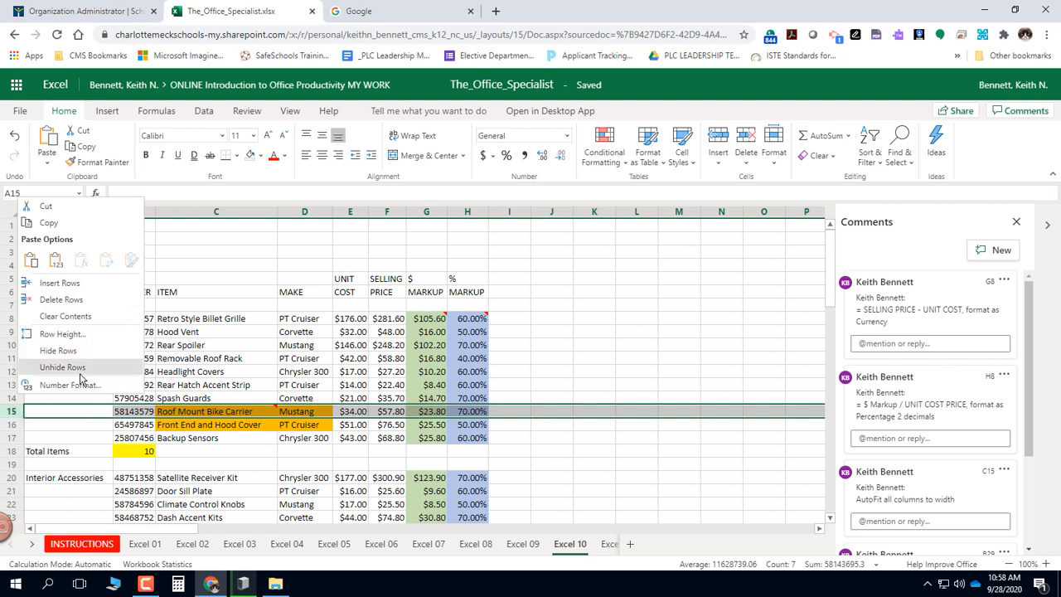
{"action": "left_click", "coordinate": [61, 299]}
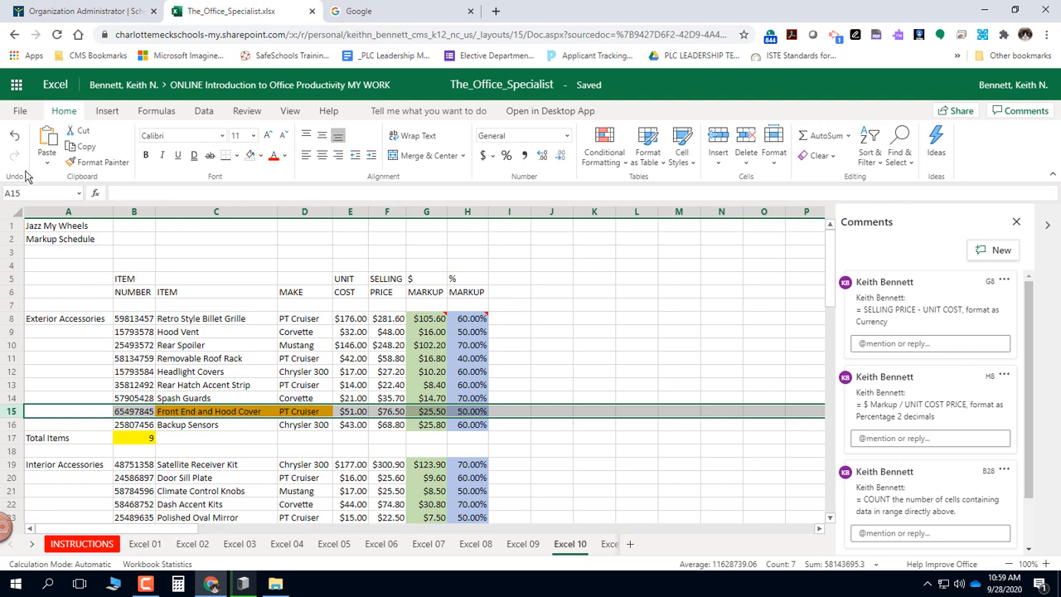
{"action": "left_click", "coordinate": [15, 138]}
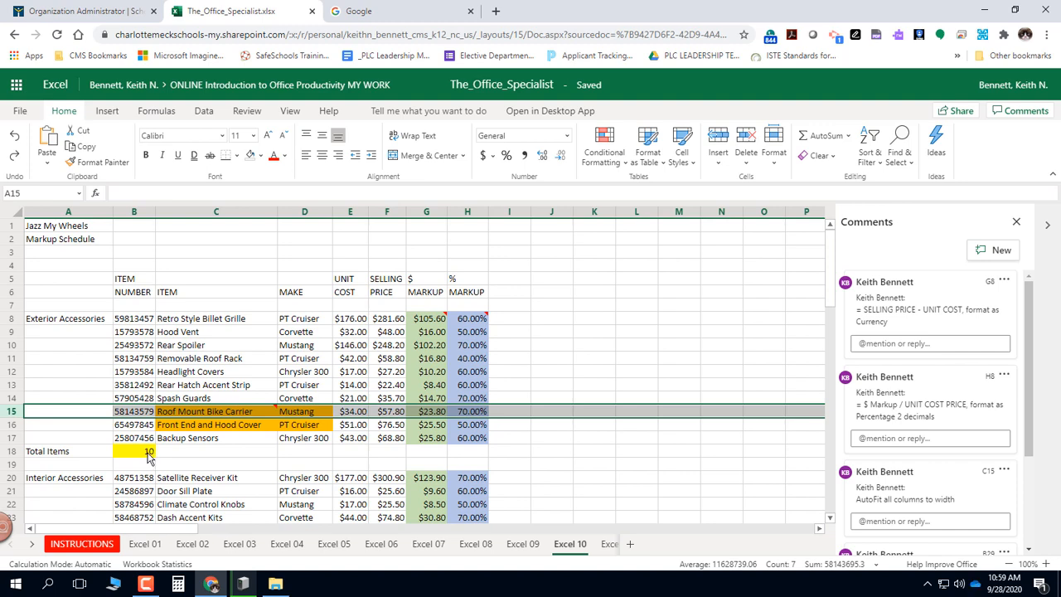
Enter the formula =count(B20:B28) in cell B29 to total the interior accessory items.
{"action": "scroll", "coordinate": [146, 457], "scroll_direction": "down", "scroll_amount": 3}
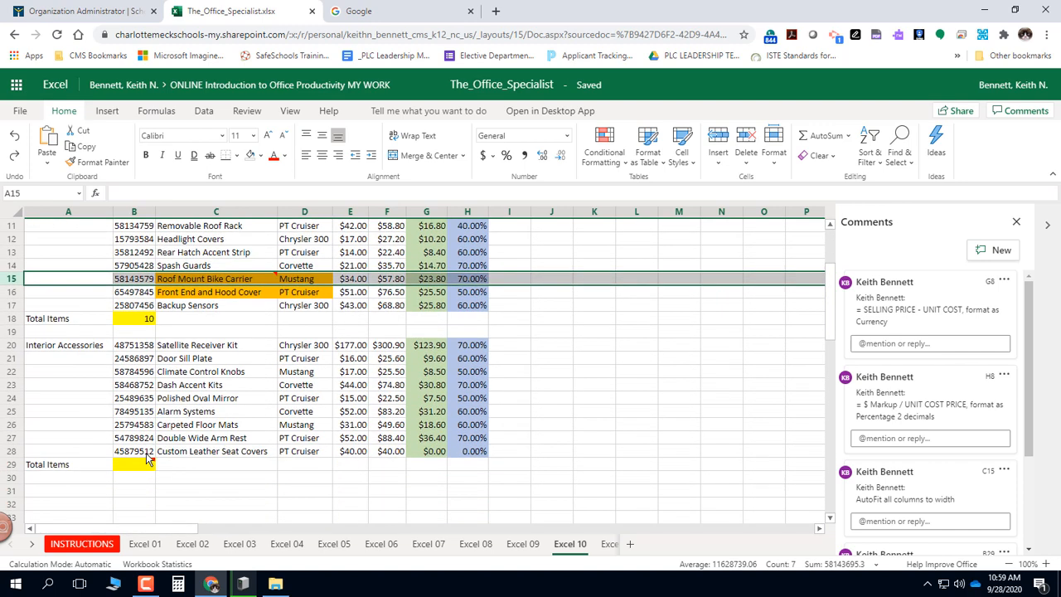
{"action": "left_click", "coordinate": [148, 464]}
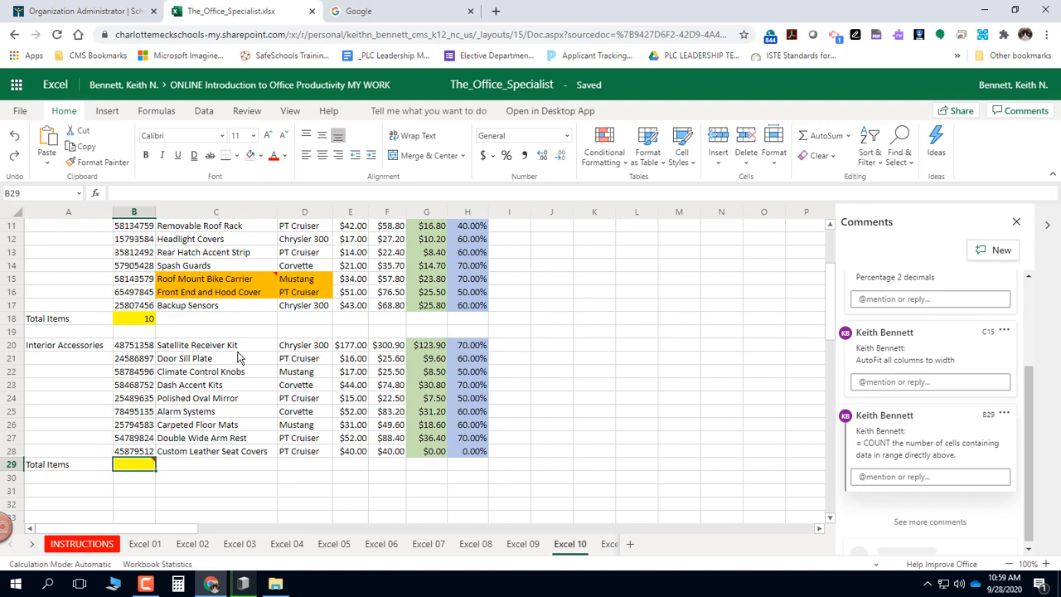
{"action": "type", "text": "=count"}
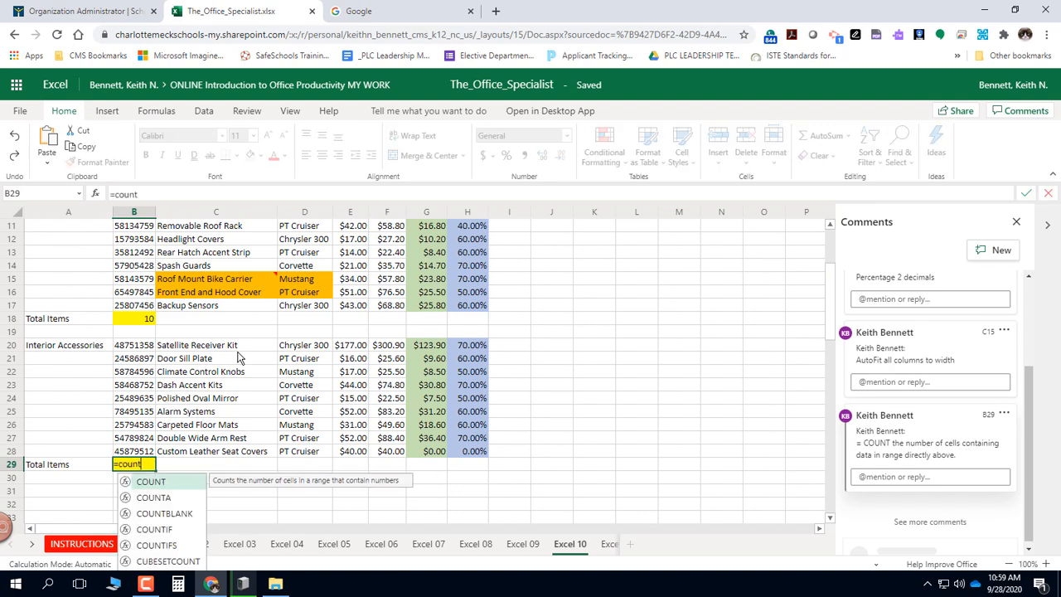
{"action": "type", "text": "("}
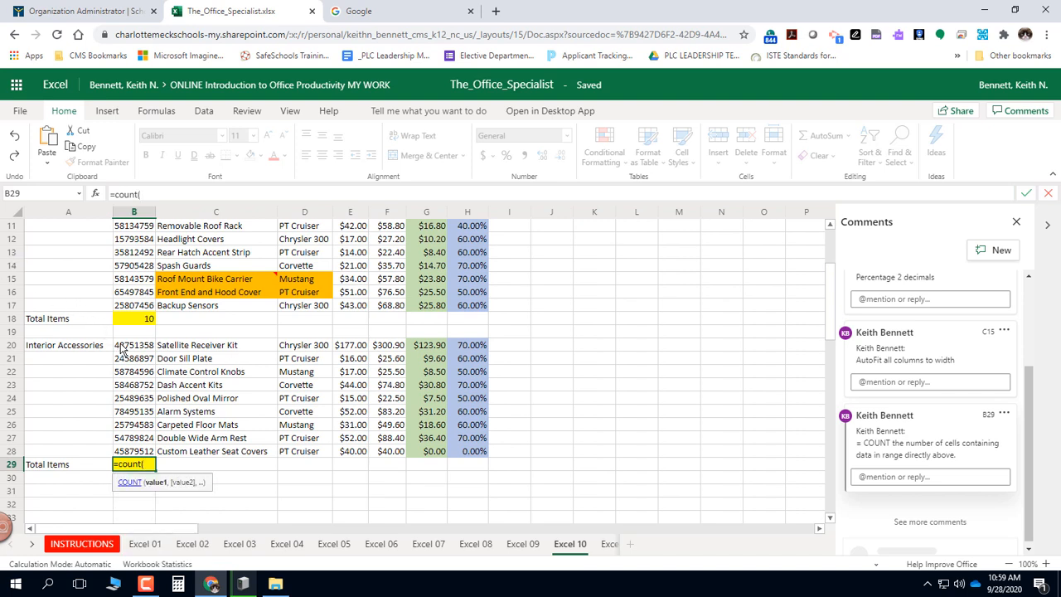
{"action": "left_click_drag", "start_coordinate": [121, 345], "coordinate": [130, 449]}
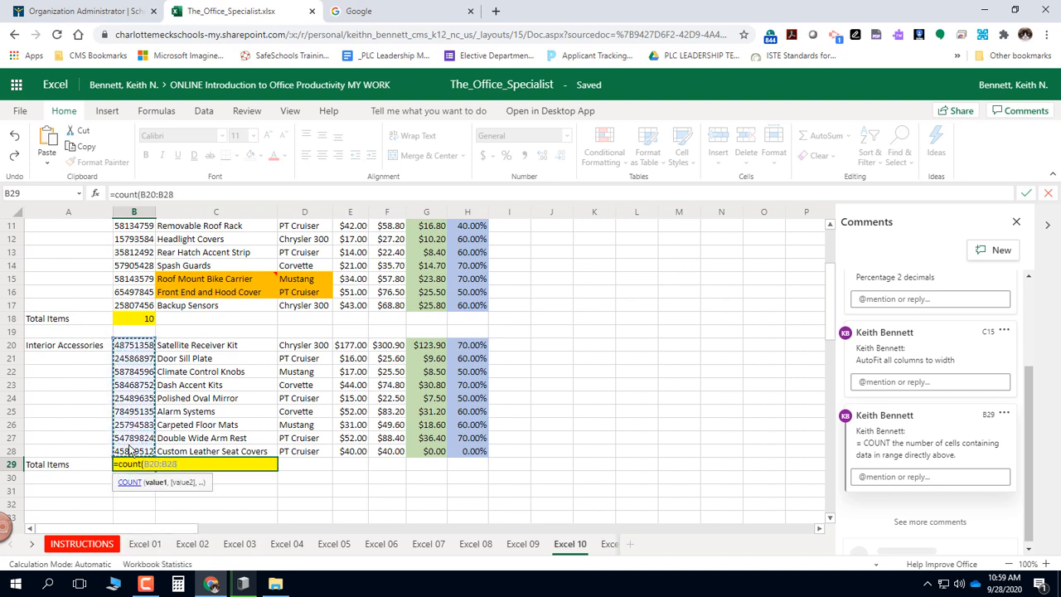
{"action": "type", "text": ")"}
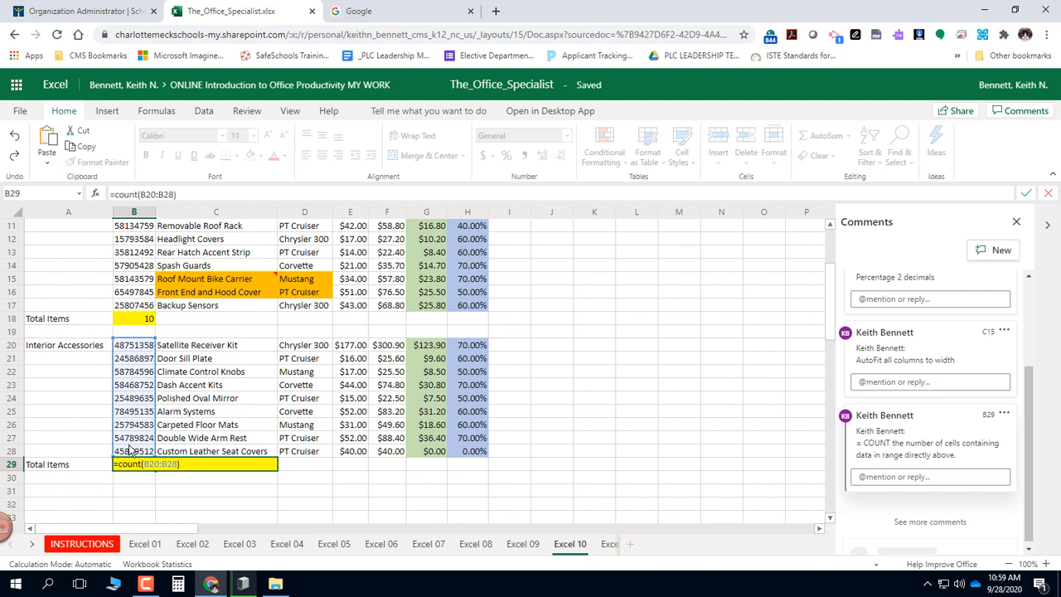
{"action": "key", "text": "Return"}
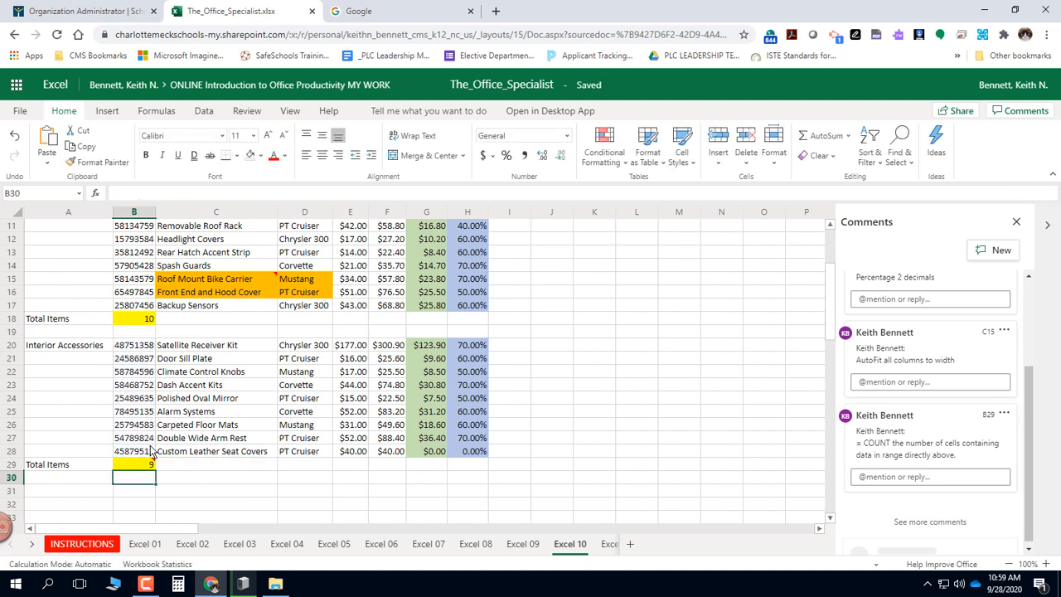
Try counting the exterior item names by filling B18's formula into C18 and changing it to =COUNTA(C8:C17), and undo it.
{"action": "left_click", "coordinate": [143, 320]}
{"action": "scroll", "coordinate": [142, 324], "scroll_direction": "up", "scroll_amount": 3}
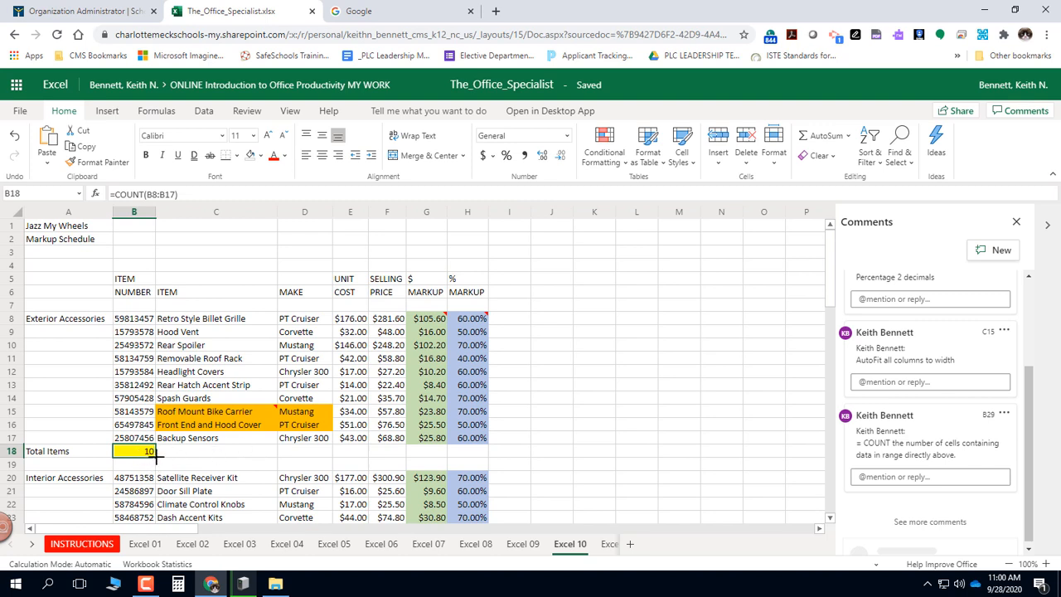
{"action": "left_click_drag", "start_coordinate": [155, 453], "coordinate": [253, 454]}
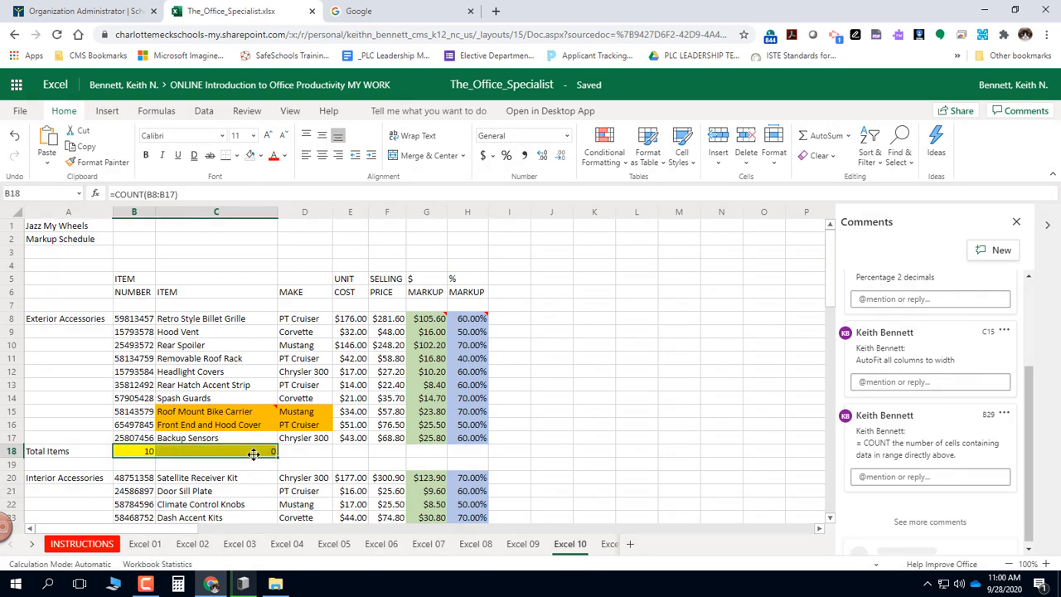
{"action": "left_click", "coordinate": [207, 454]}
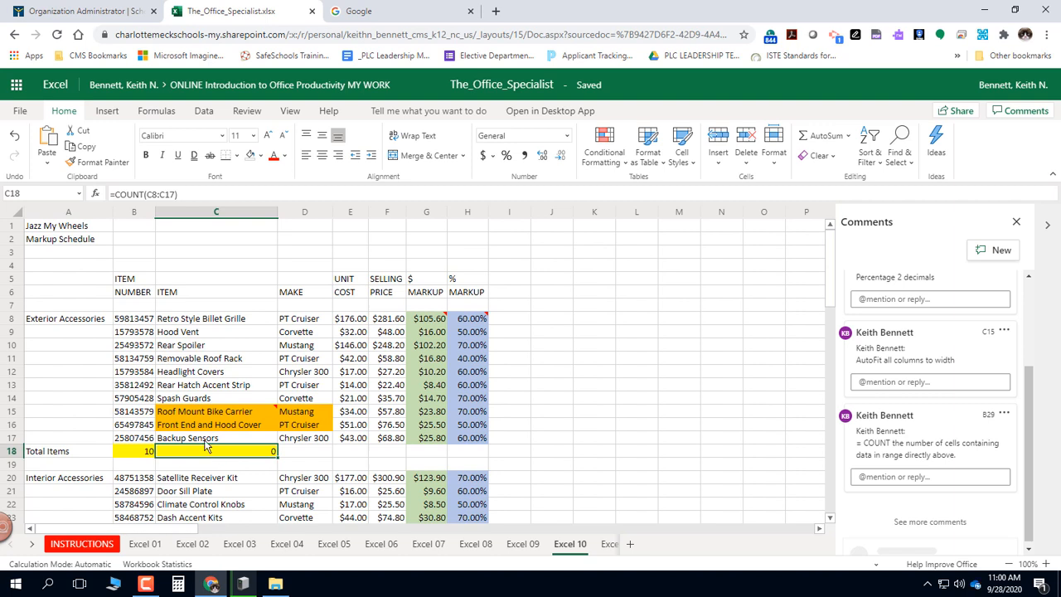
{"action": "left_click", "coordinate": [142, 194]}
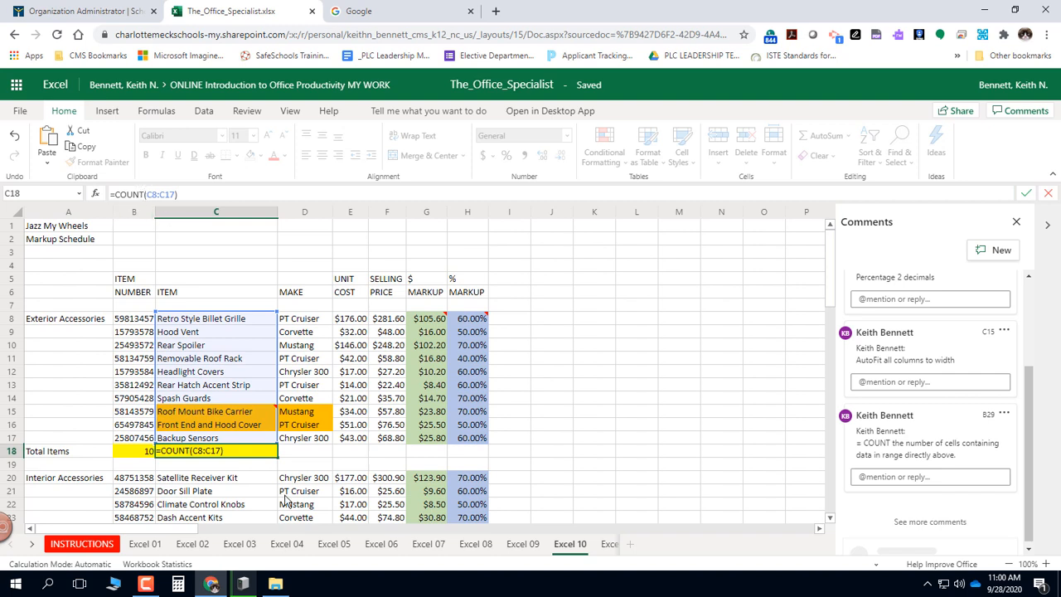
{"action": "type", "text": "a"}
{"action": "key", "text": "Return"}
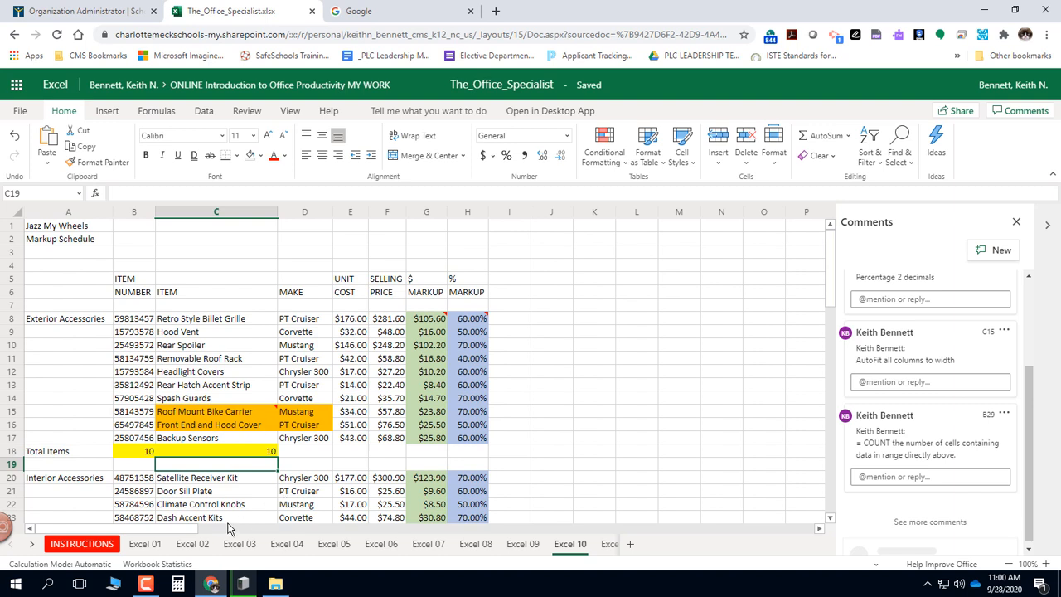
{"action": "key", "text": "ctrl+z"}
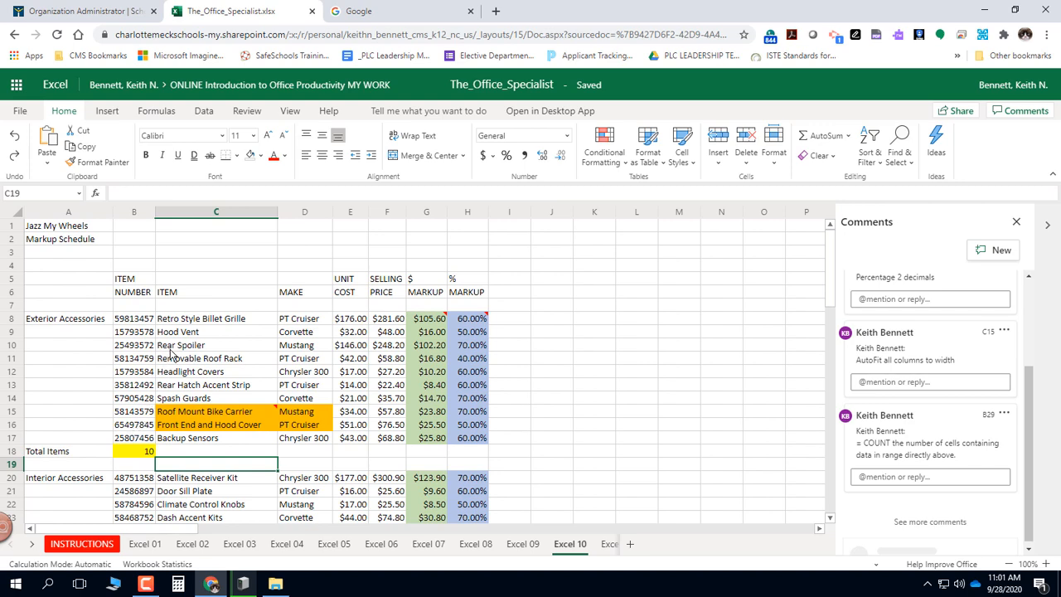
Merge and center the Jazz My Wheels title across A1:H1 and apply the Title cell style.
{"action": "scroll", "coordinate": [170, 354], "scroll_direction": "down", "scroll_amount": 5}
{"action": "scroll", "coordinate": [170, 354], "scroll_direction": "up", "scroll_amount": 5}
{"action": "left_click", "coordinate": [37, 229]}
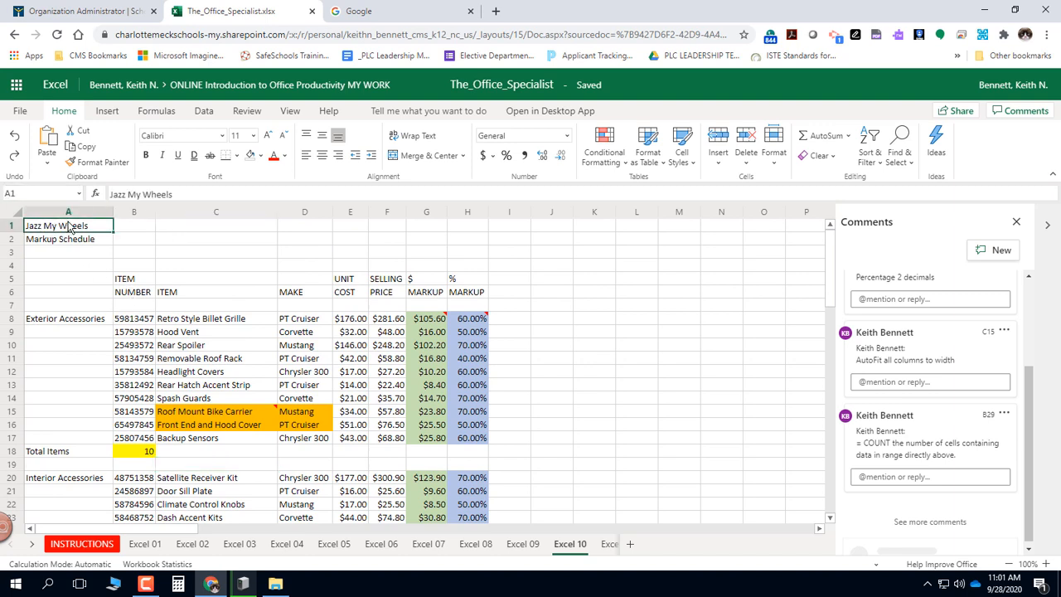
{"action": "left_click_drag", "start_coordinate": [74, 232], "coordinate": [470, 232]}
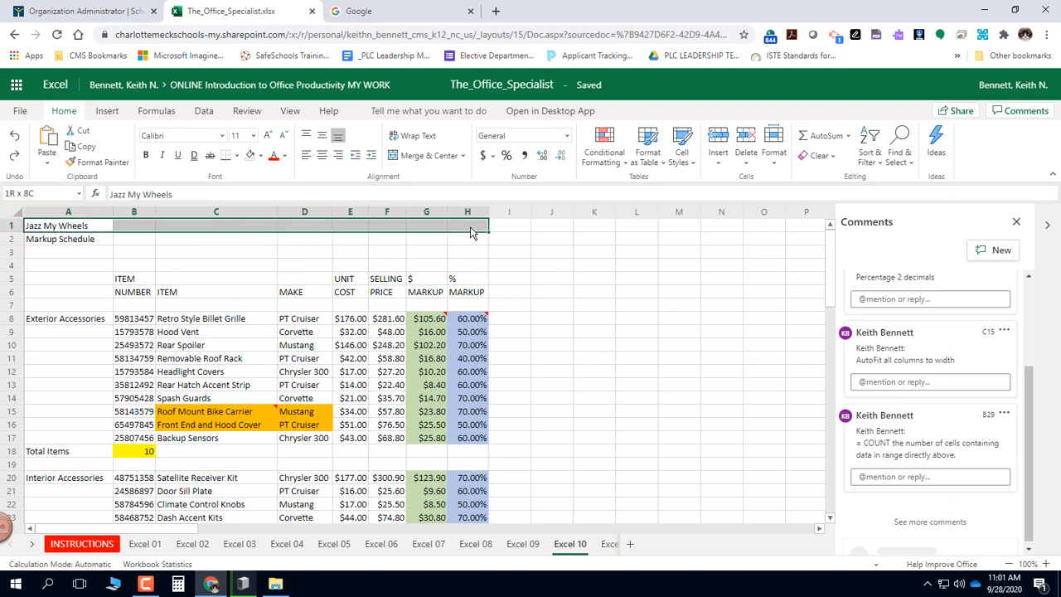
{"action": "left_click", "coordinate": [431, 156]}
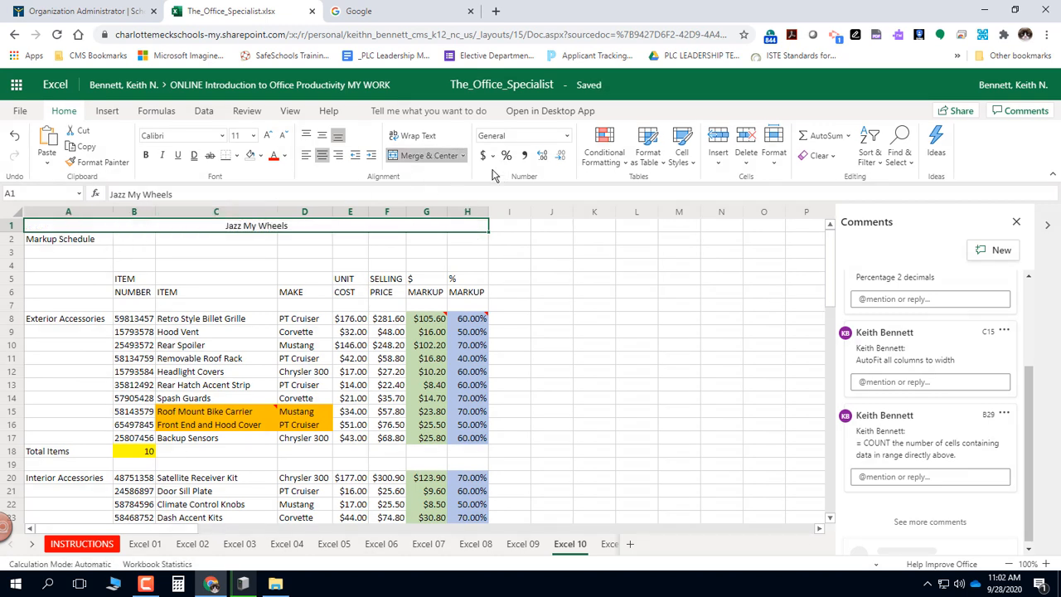
{"action": "left_click", "coordinate": [691, 165]}
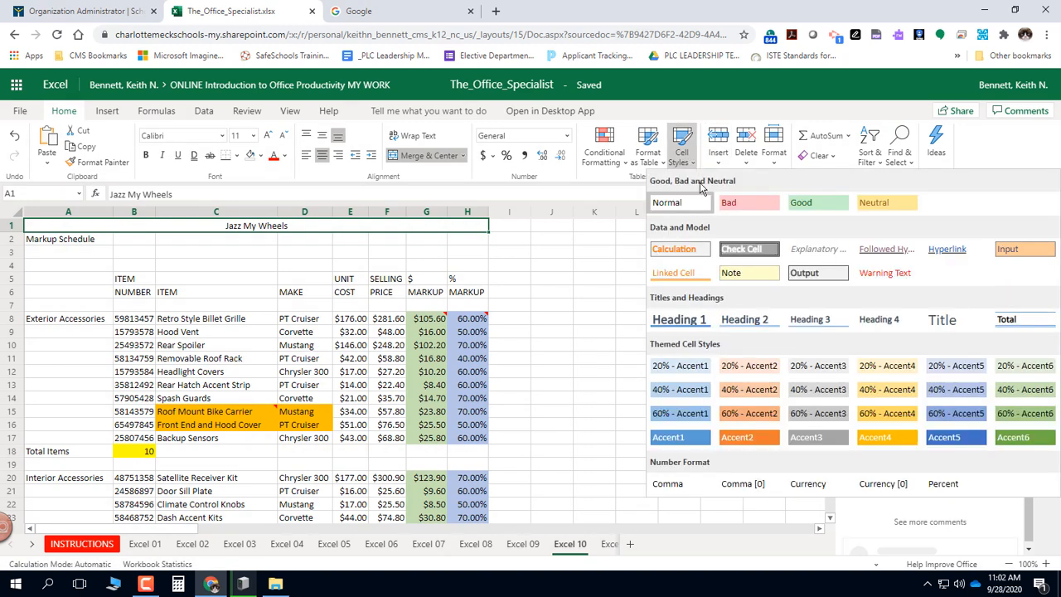
{"action": "left_click", "coordinate": [961, 329]}
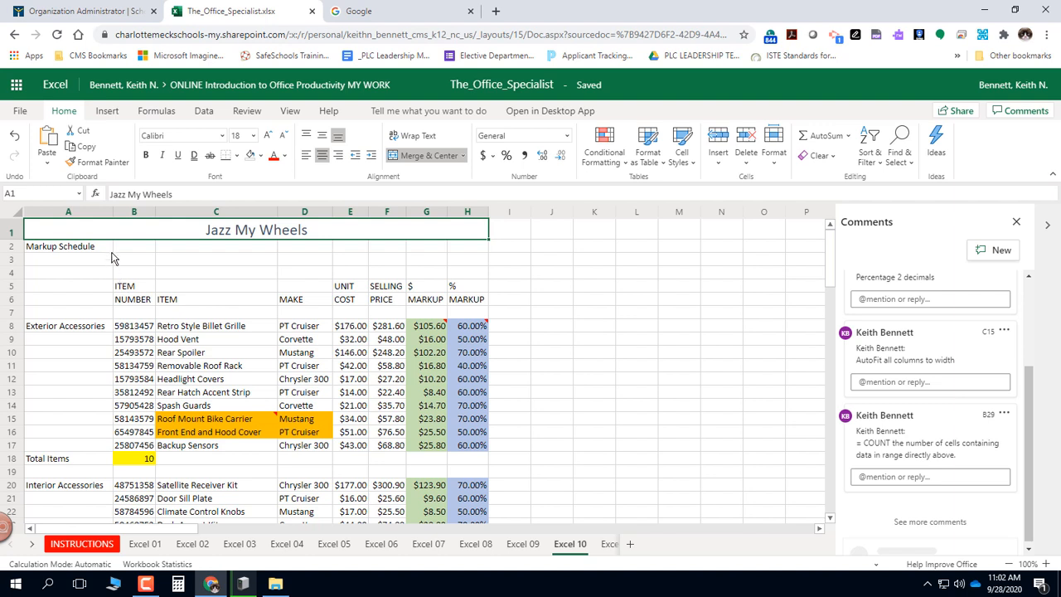
Merge and center the Markup Schedule subtitle across A2:H2 and apply the 20% - Accent6 cell style.
{"action": "left_click", "coordinate": [55, 251]}
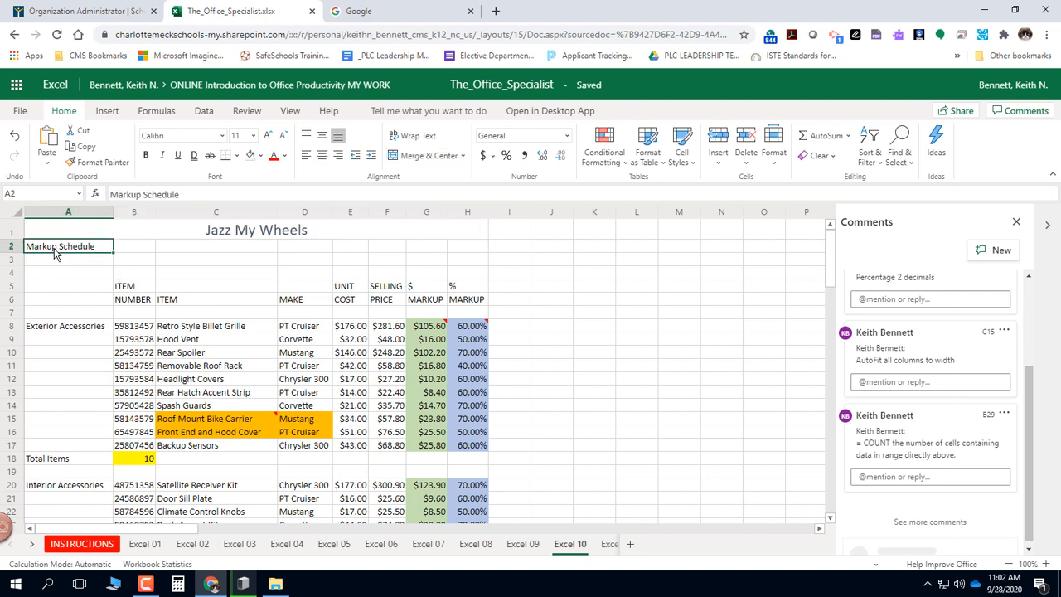
{"action": "left_click_drag", "start_coordinate": [55, 252], "coordinate": [462, 245]}
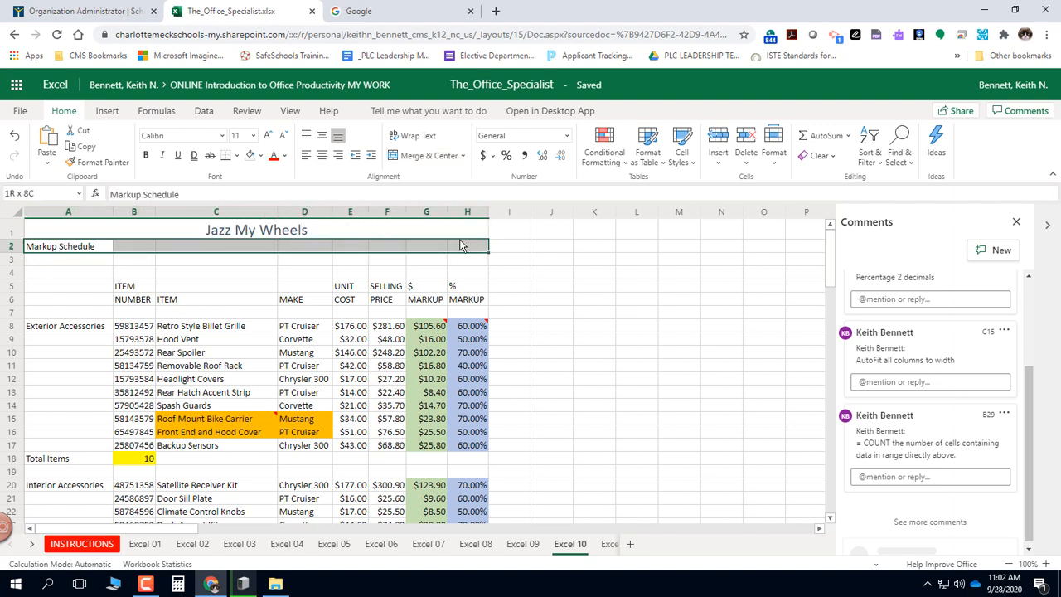
{"action": "left_click", "coordinate": [416, 157]}
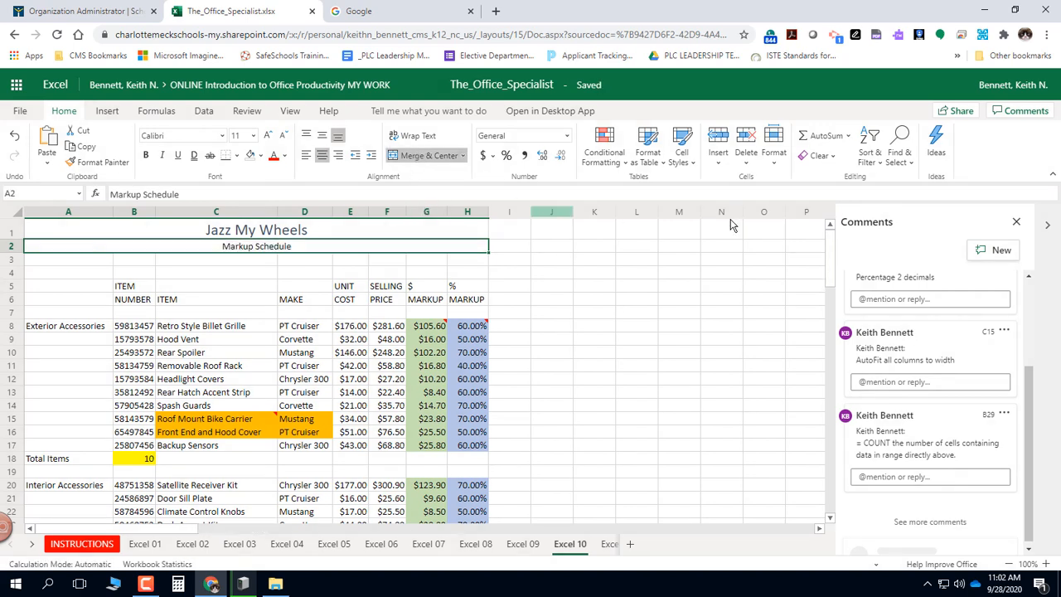
{"action": "left_click", "coordinate": [682, 154]}
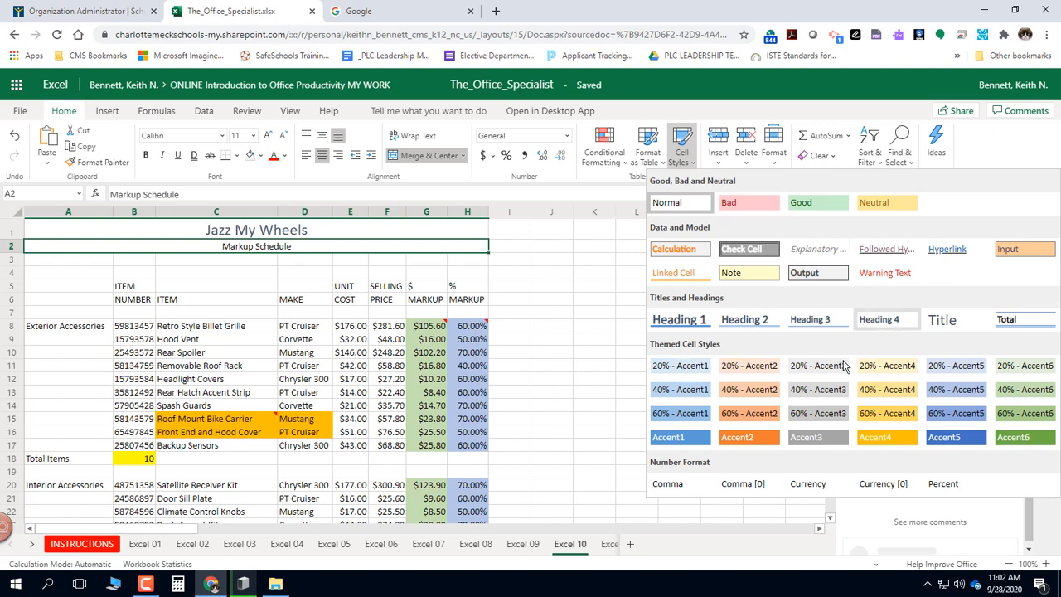
{"action": "left_click", "coordinate": [1020, 372]}
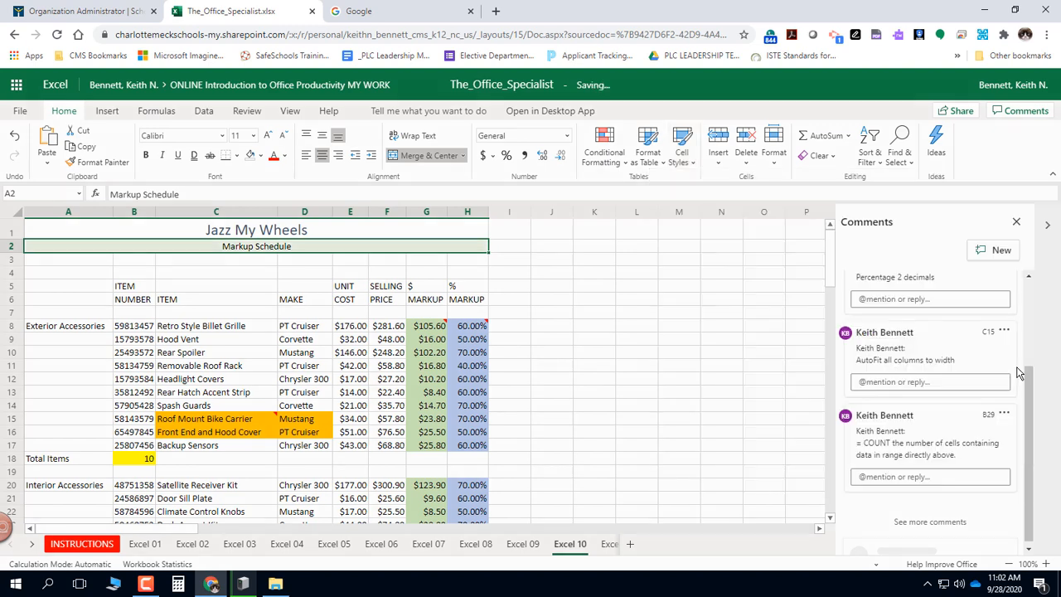
{"action": "left_click", "coordinate": [510, 273]}
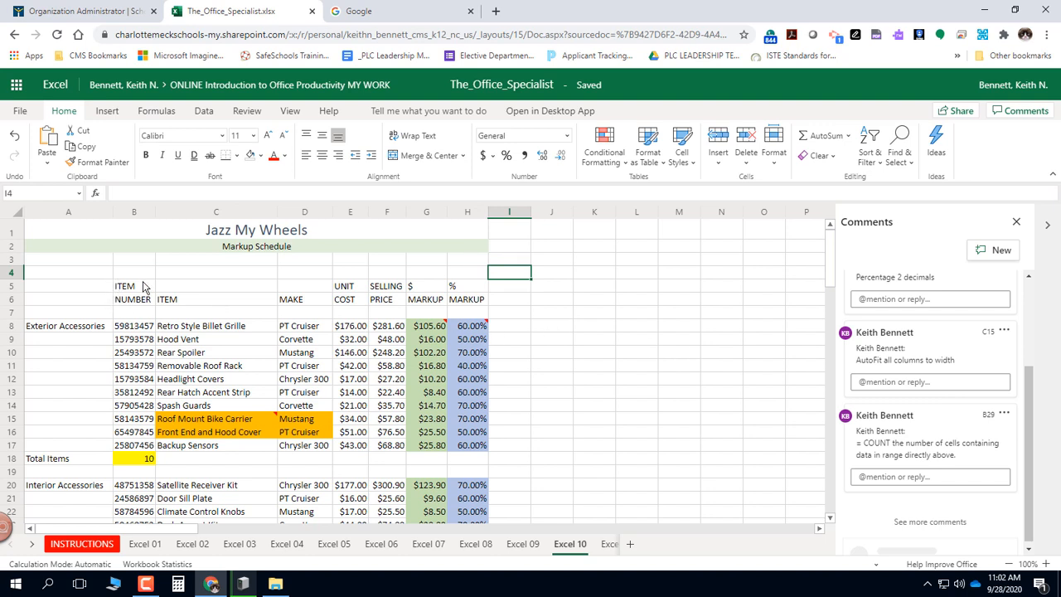
Center the column headings in B5:H6 horizontally.
{"action": "left_click_drag", "start_coordinate": [138, 288], "coordinate": [469, 303]}
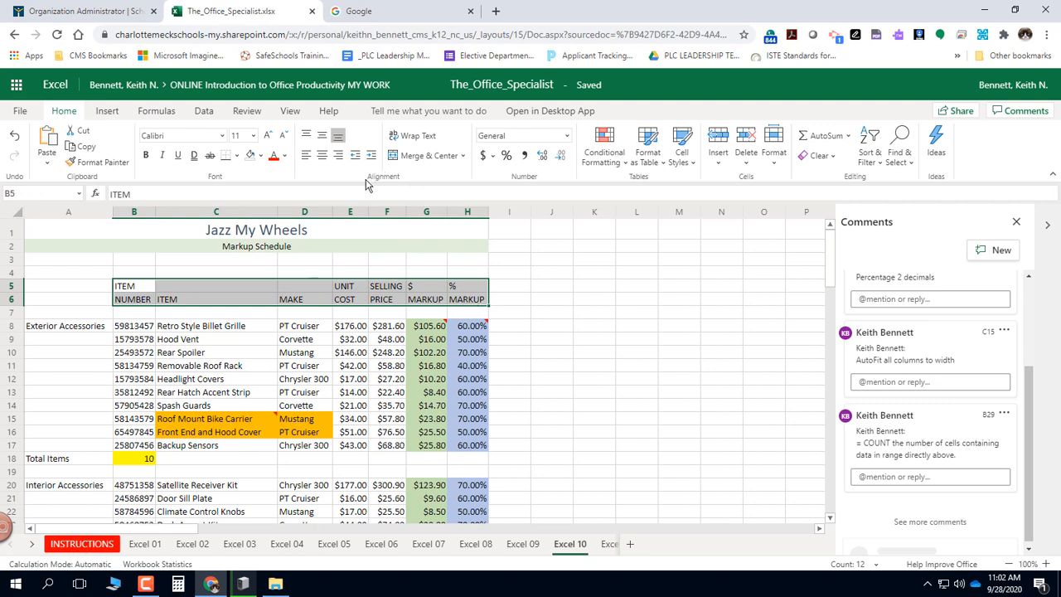
{"action": "left_click", "coordinate": [322, 156]}
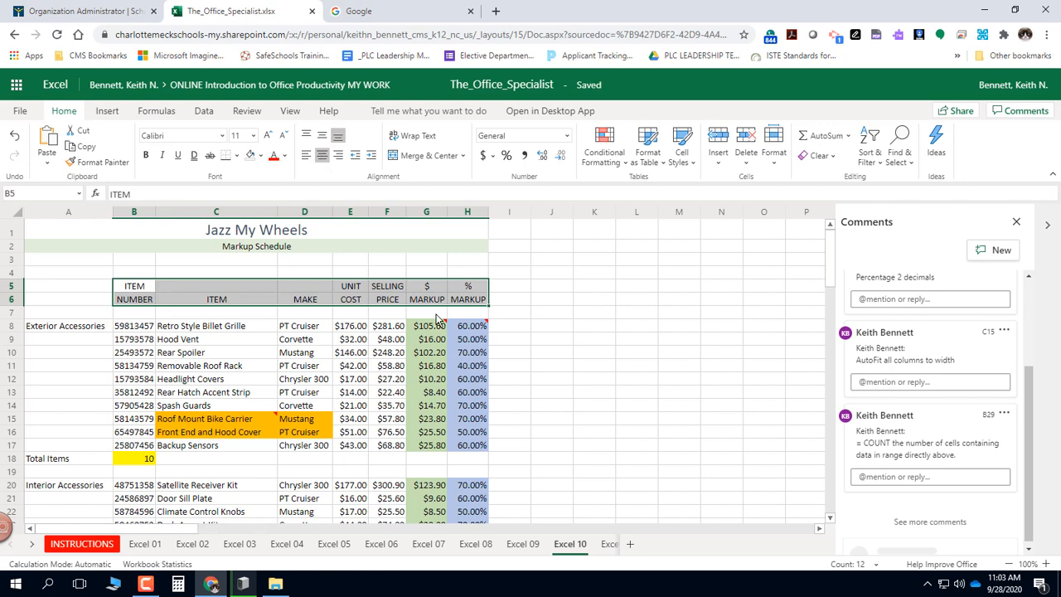
{"action": "left_click", "coordinate": [380, 329]}
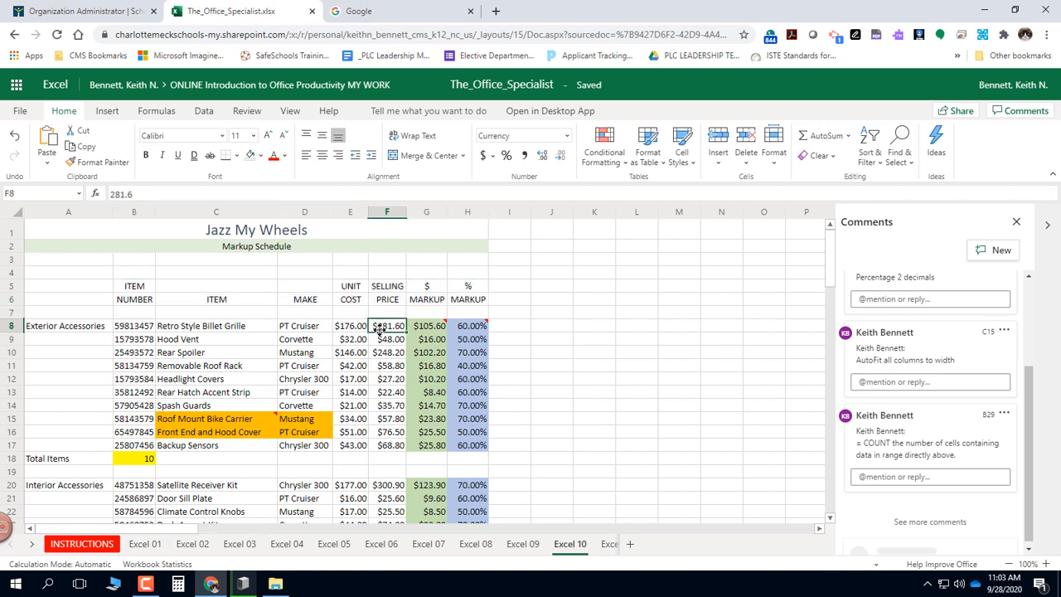
{"action": "scroll", "coordinate": [380, 329], "scroll_direction": "down", "scroll_amount": 10}
{"action": "scroll", "coordinate": [382, 334], "scroll_direction": "up", "scroll_amount": 7}
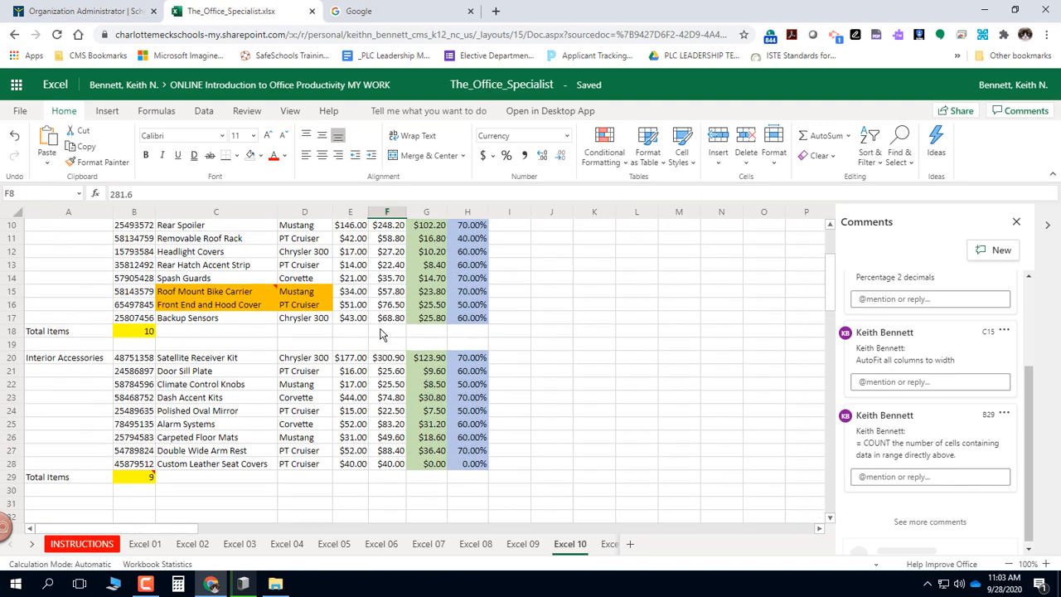
{"action": "scroll", "coordinate": [381, 334], "scroll_direction": "up", "scroll_amount": 3}
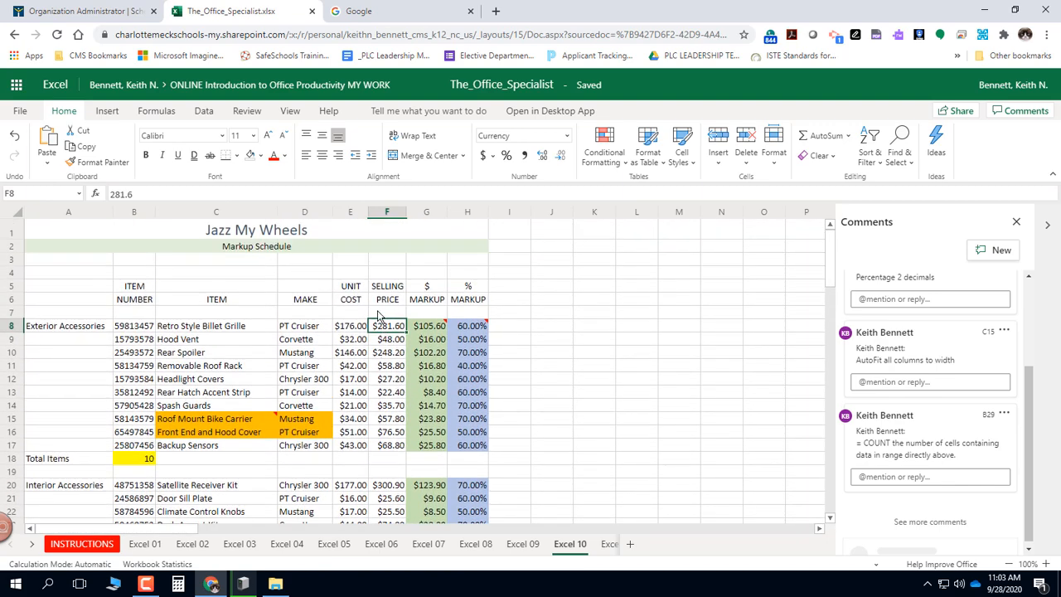